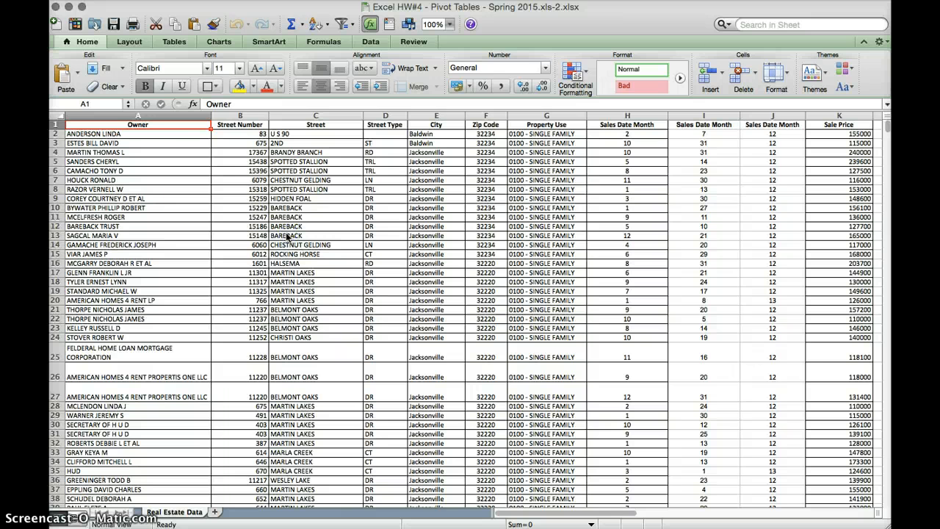
Step: Insert a PivotTable from the Data tab for the real estate sales data on a new sheet
{"action": "left_click", "coordinate": [371, 42]}
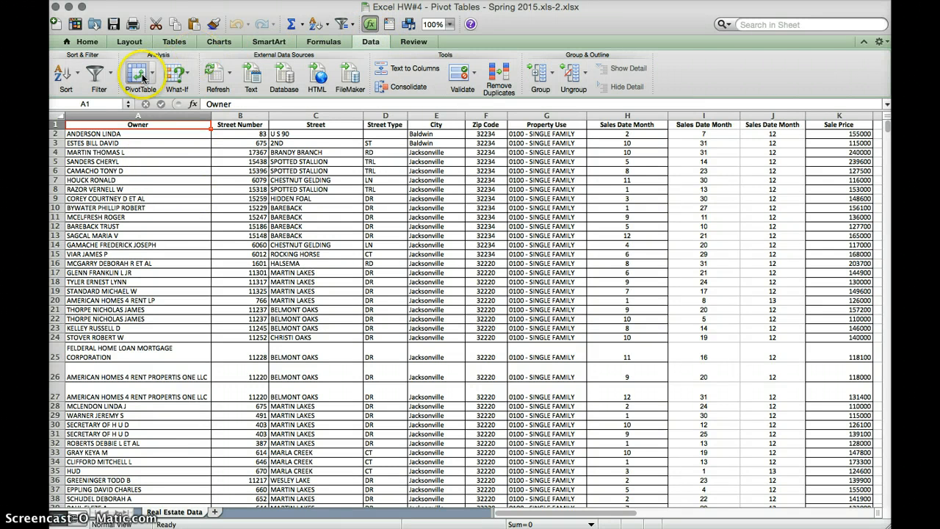
{"action": "left_click", "coordinate": [139, 75]}
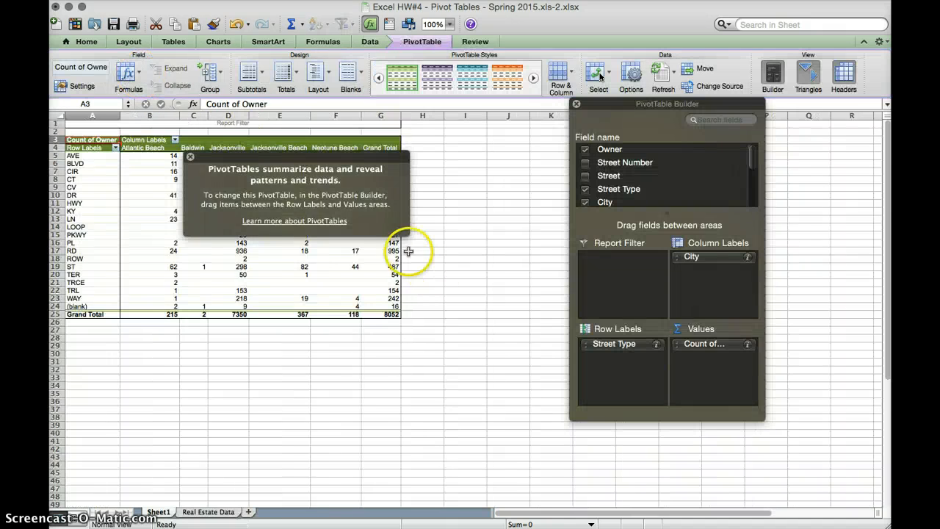
Step: Dismiss the tip and remove Owner, Street Type and City from the pivot layout
{"action": "left_click", "coordinate": [191, 158]}
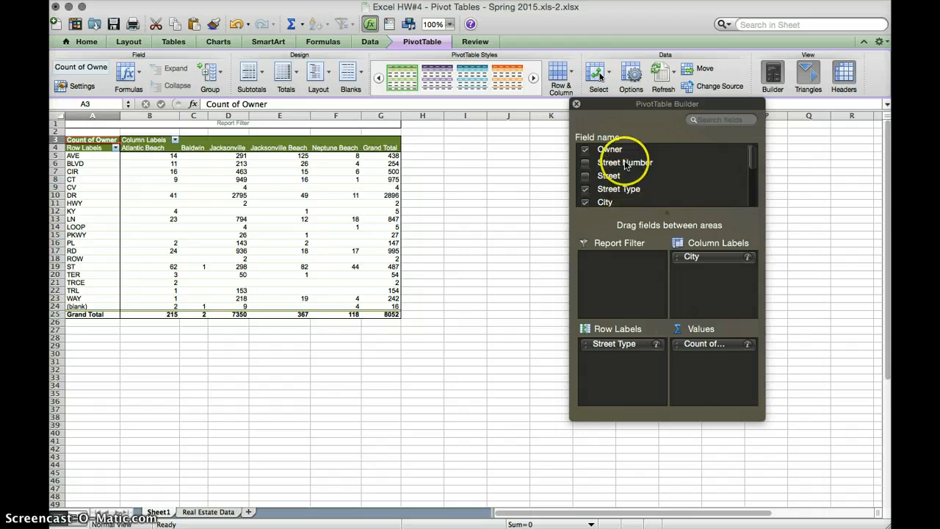
{"action": "left_click", "coordinate": [585, 149]}
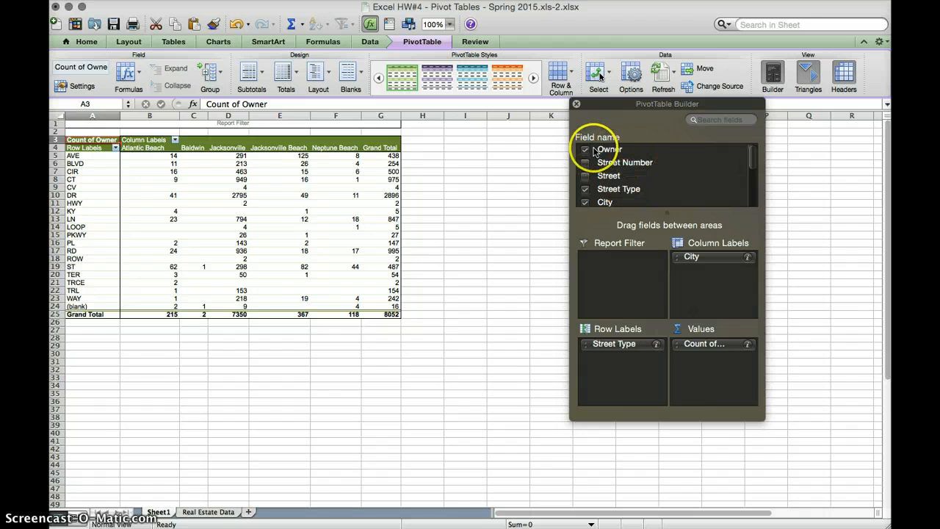
{"action": "left_click", "coordinate": [585, 192]}
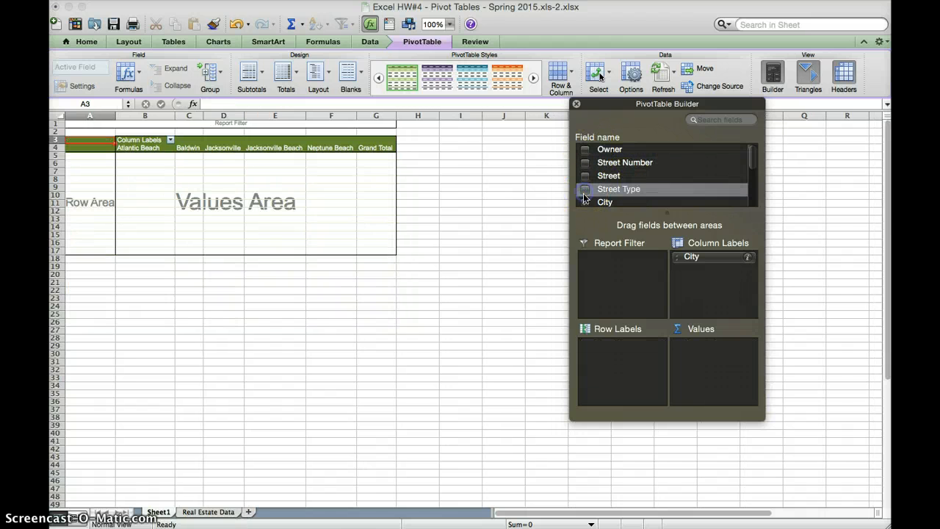
{"action": "left_click", "coordinate": [584, 201]}
{"action": "scroll", "coordinate": [648, 177], "scroll_direction": "down", "scroll_amount": 1}
{"action": "scroll", "coordinate": [649, 177], "scroll_direction": "down", "scroll_amount": 5}
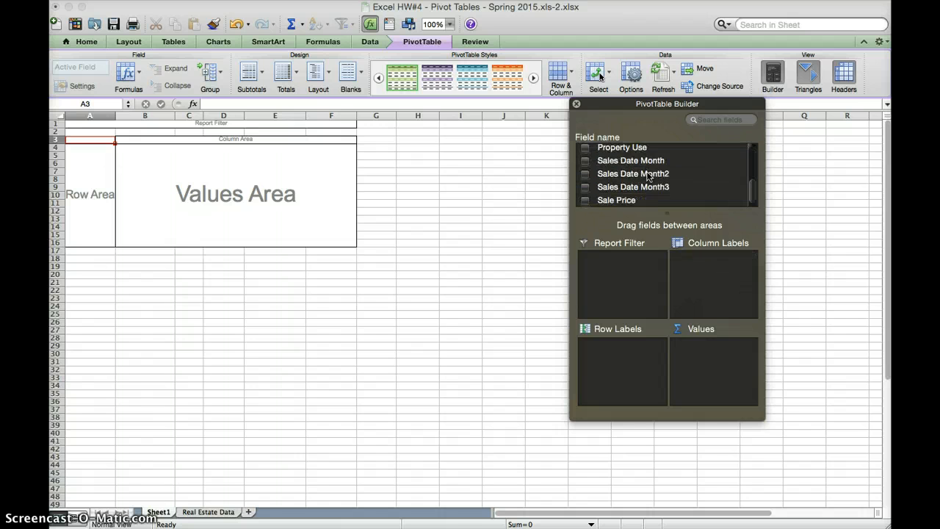
{"action": "scroll", "coordinate": [649, 177], "scroll_direction": "up", "scroll_amount": 6}
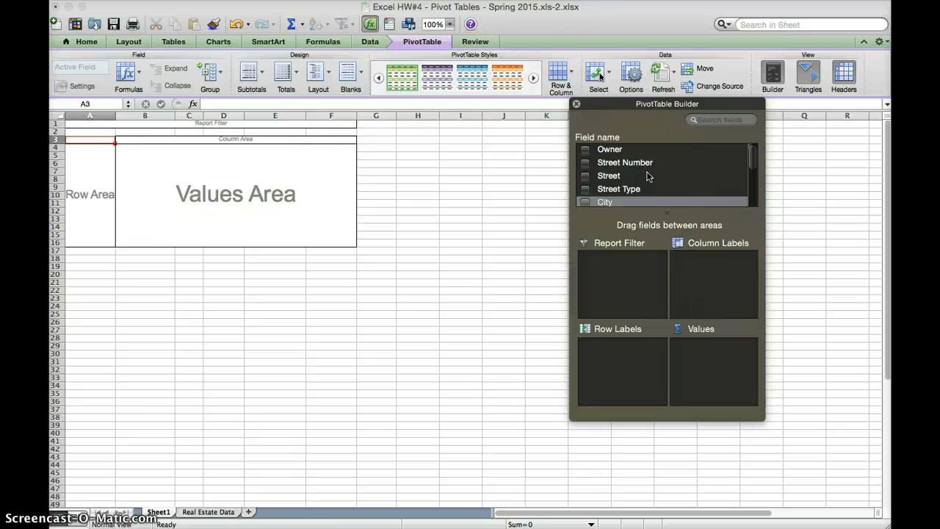
{"action": "scroll", "coordinate": [600, 182], "scroll_direction": "down", "scroll_amount": 1}
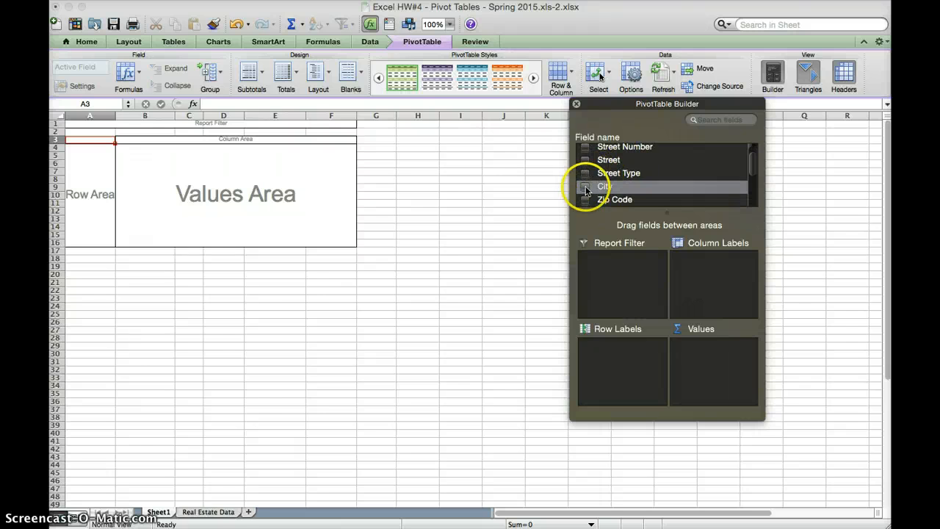
Step: Add Count of City to Values and place City in Row Labels
{"action": "left_click", "coordinate": [584, 187]}
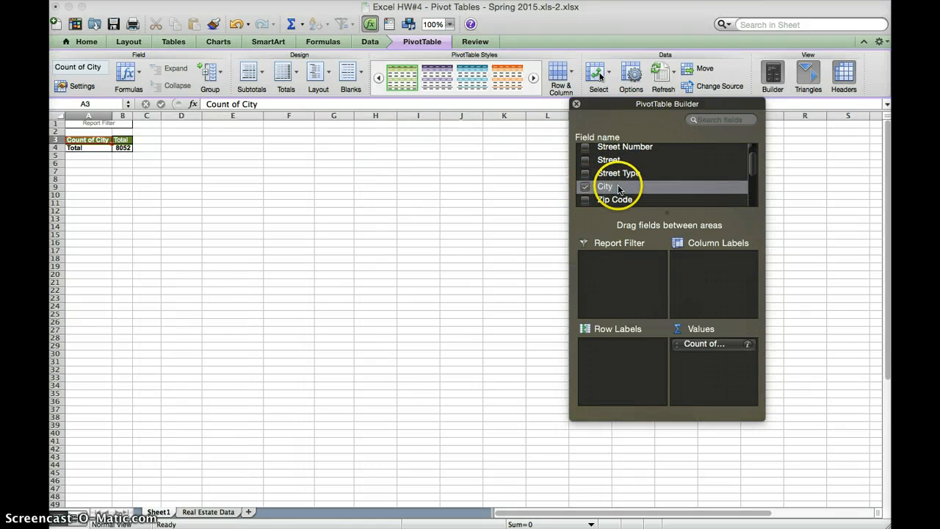
{"action": "left_click_drag", "start_coordinate": [627, 206], "coordinate": [625, 349]}
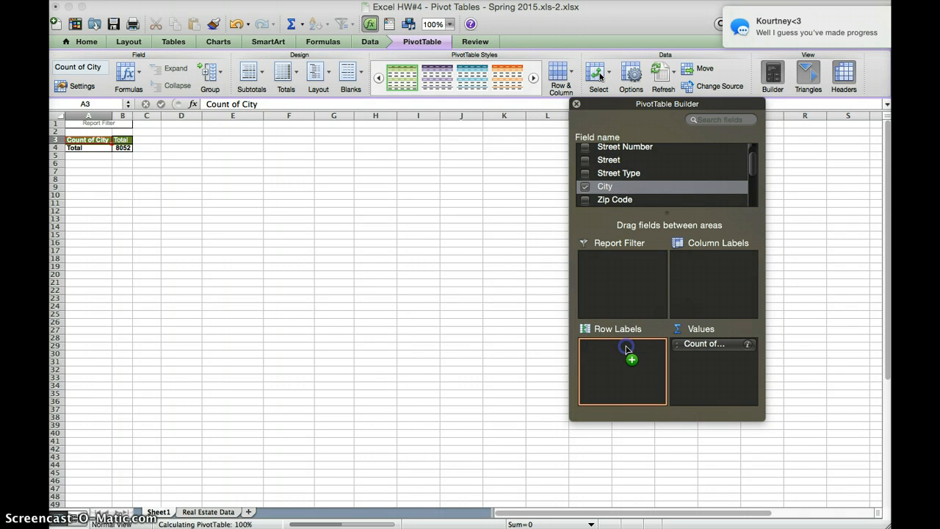
{"action": "left_click", "coordinate": [549, 292]}
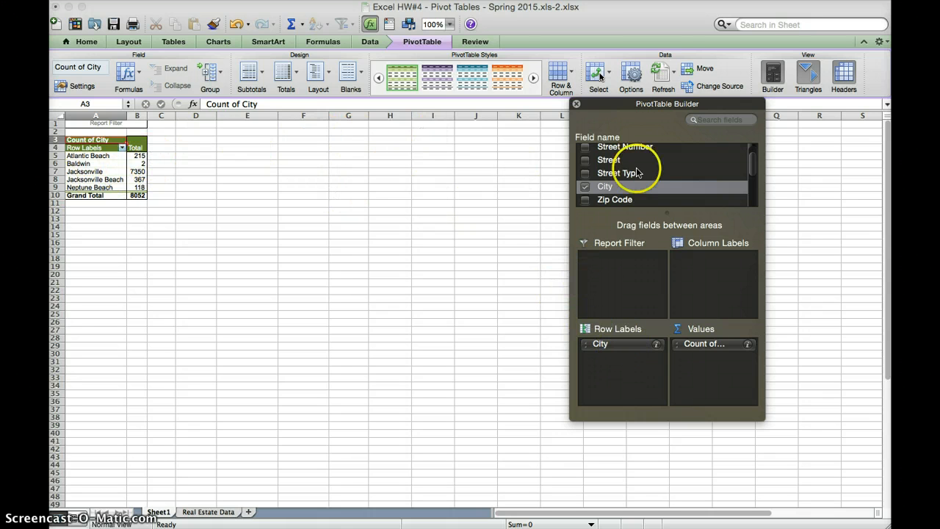
{"action": "scroll", "coordinate": [669, 165], "scroll_direction": "down", "scroll_amount": 5}
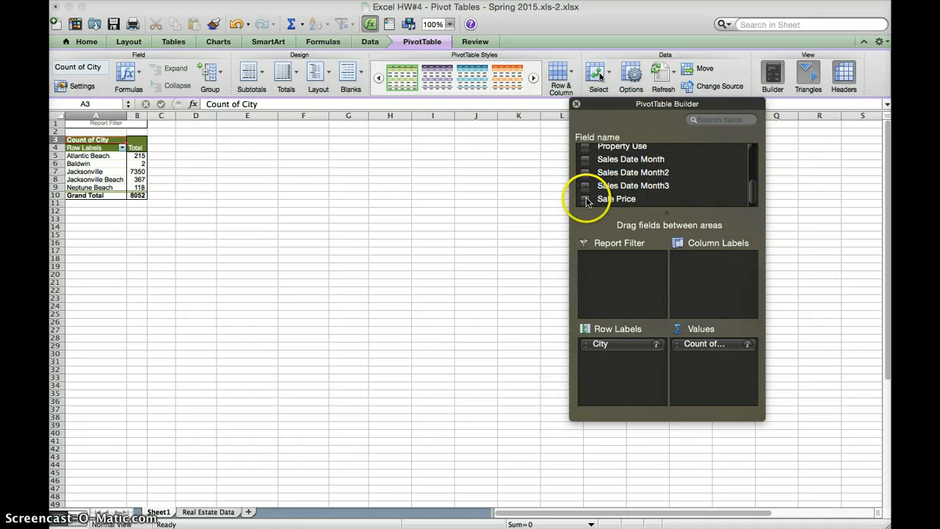
Step: Add Sale Price to Values as Sum of Sale Price beside Count of City
{"action": "left_click", "coordinate": [586, 199]}
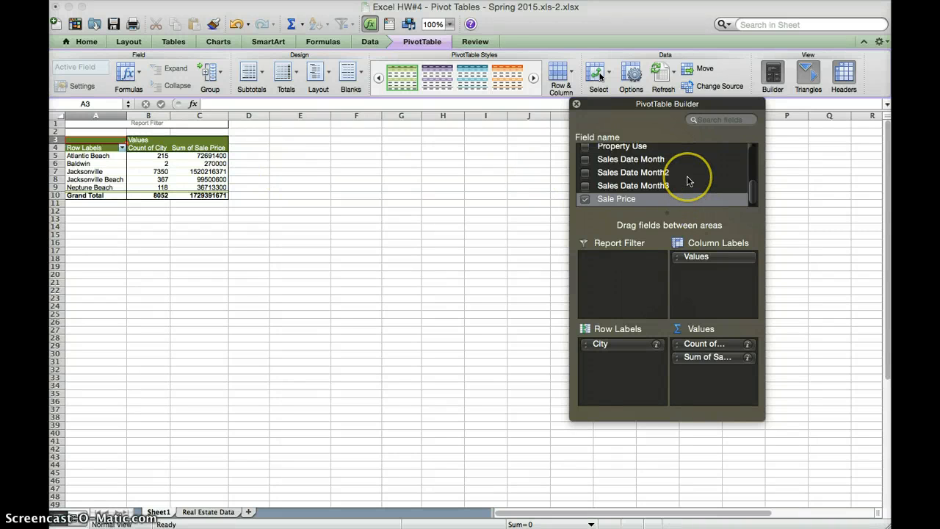
{"action": "scroll", "coordinate": [687, 180], "scroll_direction": "up", "scroll_amount": 5}
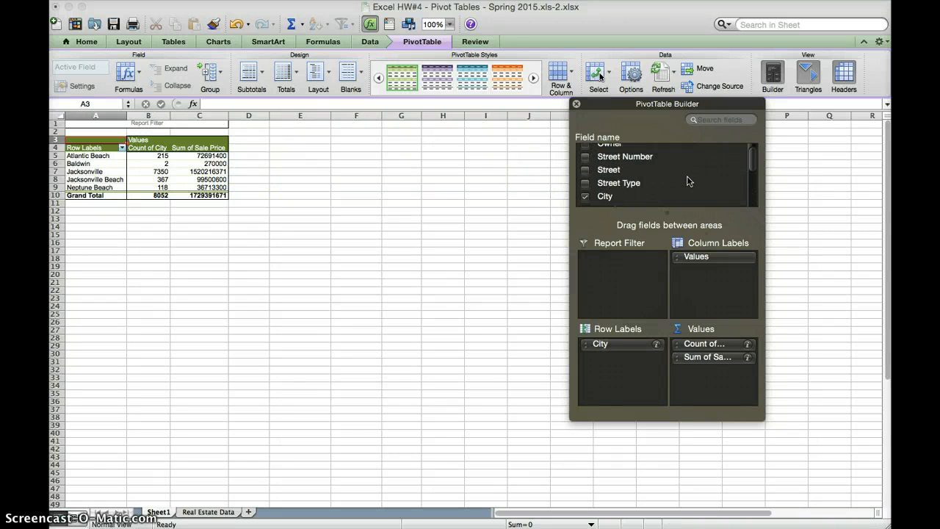
{"action": "scroll", "coordinate": [687, 181], "scroll_direction": "up", "scroll_amount": 1}
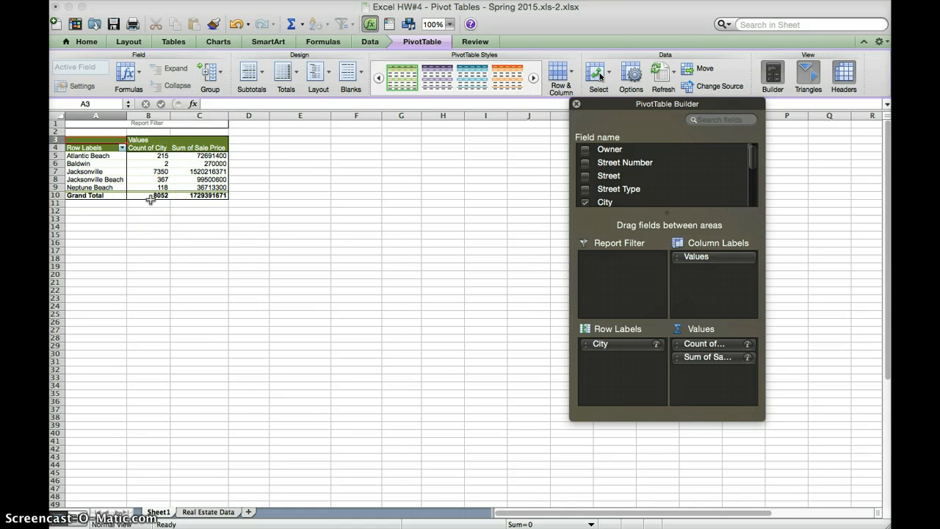
{"action": "left_click", "coordinate": [217, 157]}
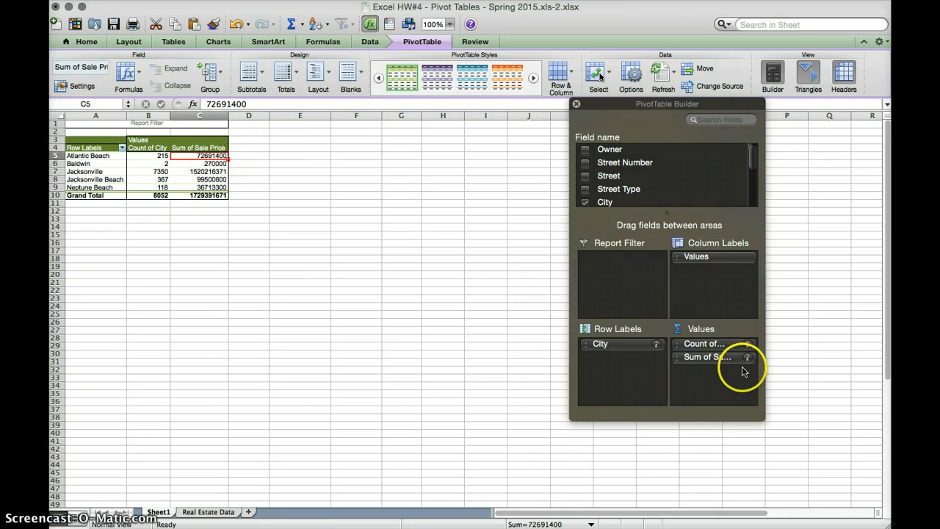
Step: Change the Sale Price field's summary from Sum to Average
{"action": "left_click", "coordinate": [200, 195]}
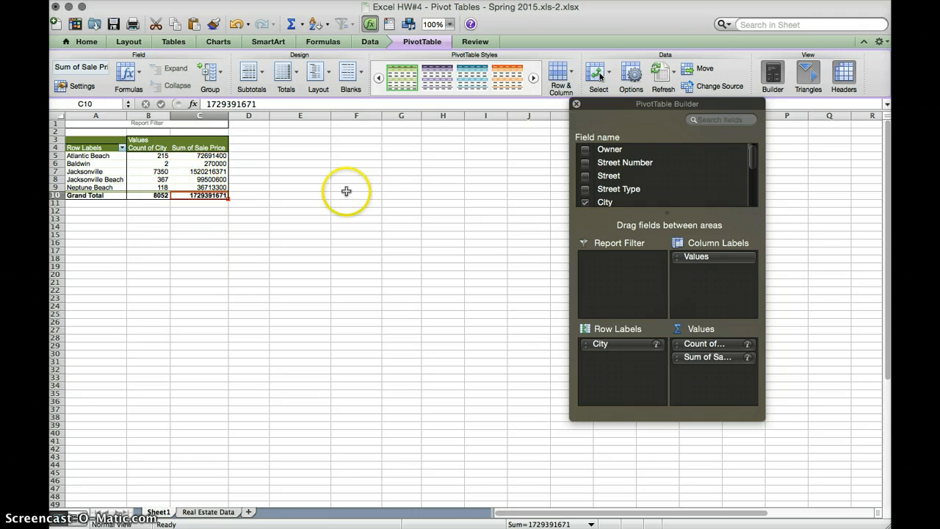
{"action": "left_click", "coordinate": [748, 357]}
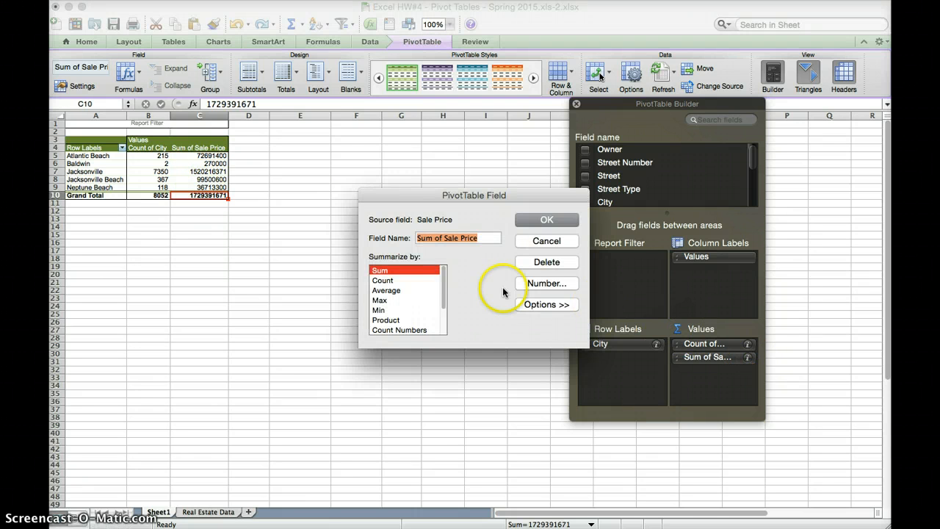
{"action": "left_click", "coordinate": [389, 290]}
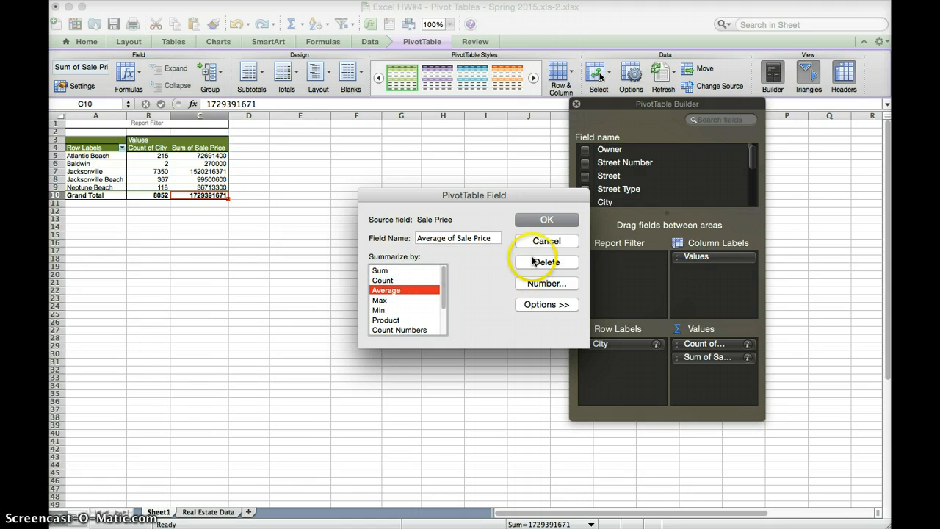
{"action": "left_click", "coordinate": [540, 306]}
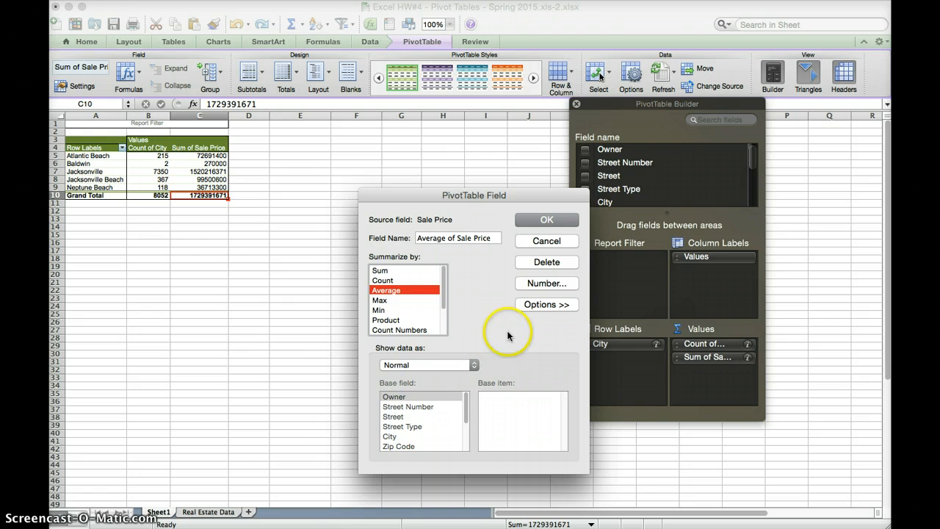
{"action": "left_click", "coordinate": [537, 306]}
Step: Format the average sale prices as Number with 0 decimal places and apply
{"action": "left_click", "coordinate": [545, 284]}
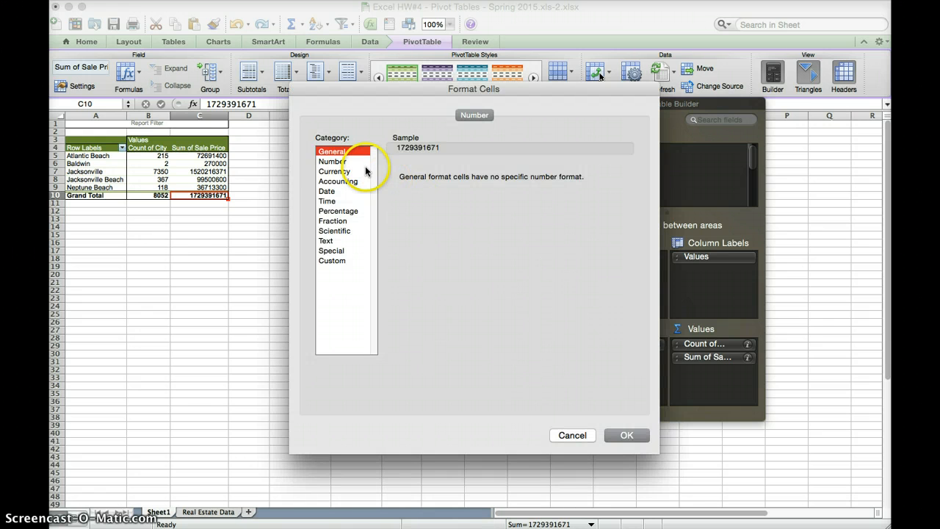
{"action": "left_click", "coordinate": [339, 162]}
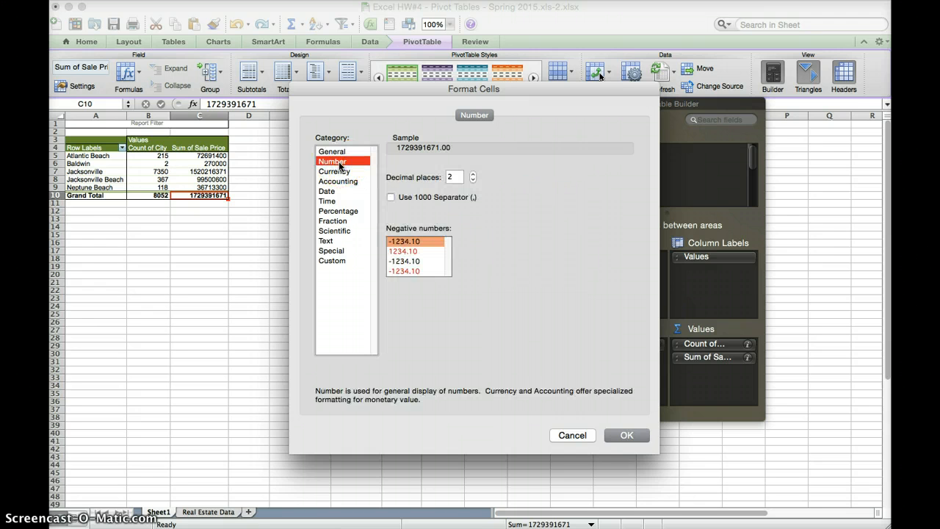
{"action": "left_click", "coordinate": [344, 165]}
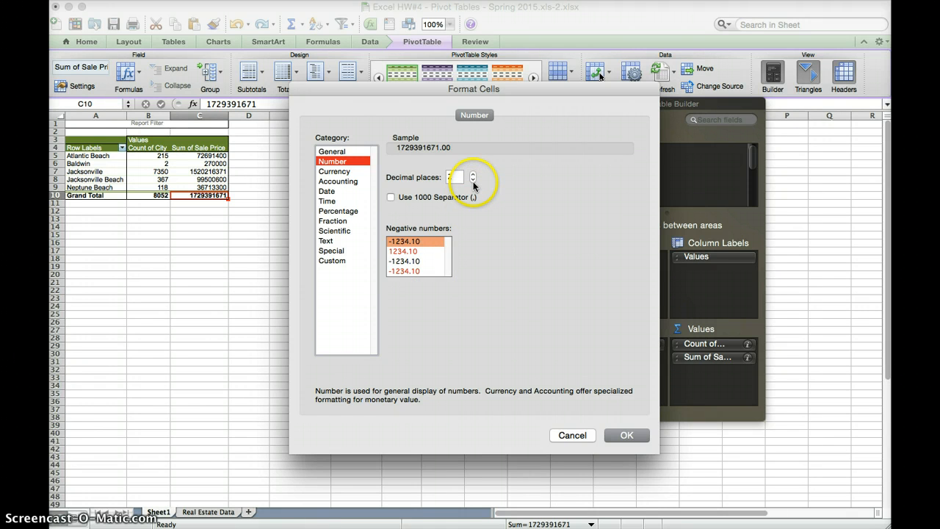
{"action": "left_click", "coordinate": [473, 181]}
{"action": "left_click", "coordinate": [473, 181]}
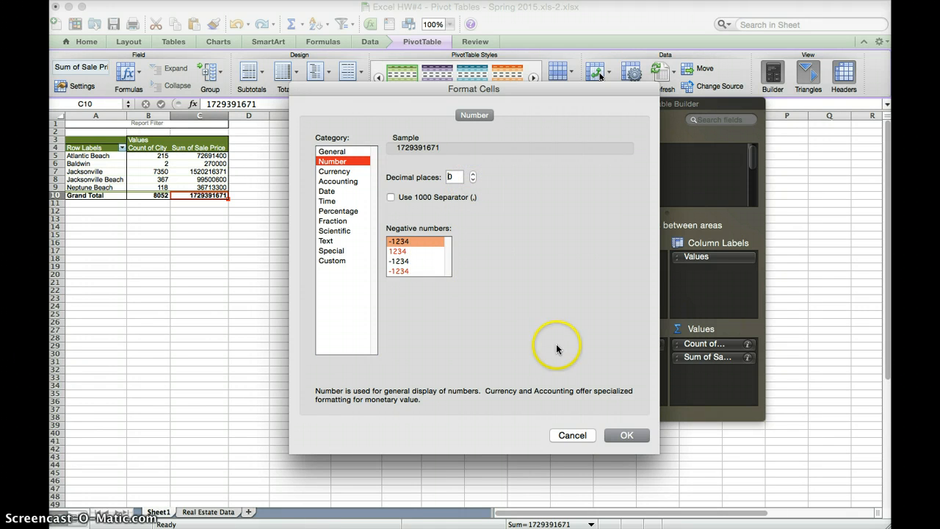
{"action": "left_click", "coordinate": [625, 437]}
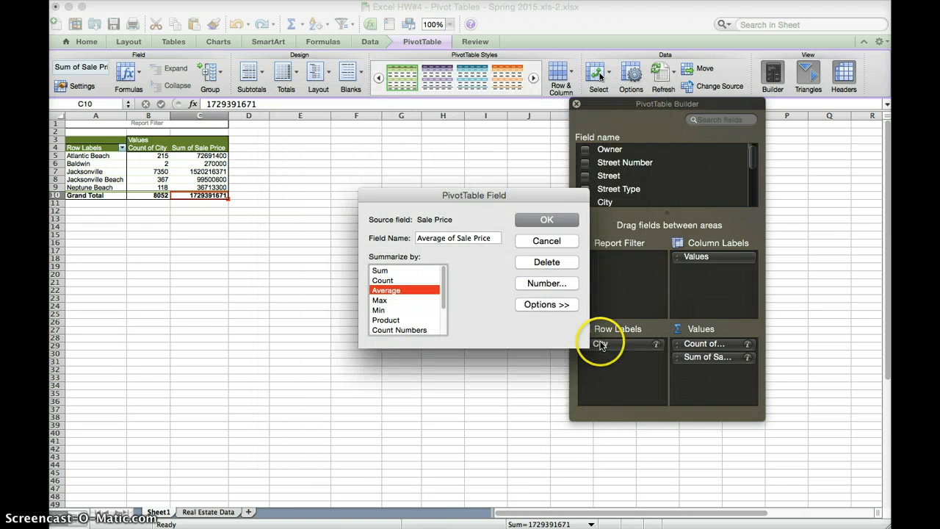
{"action": "left_click", "coordinate": [556, 220]}
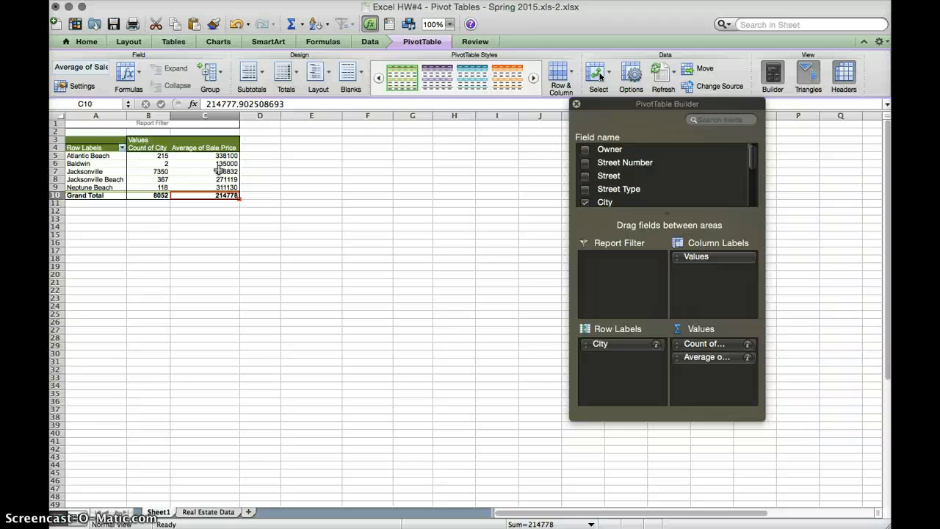
Step: Check the grand total count 8052 and average sale price, then reopen the PivotTable Builder
{"action": "left_click", "coordinate": [163, 197]}
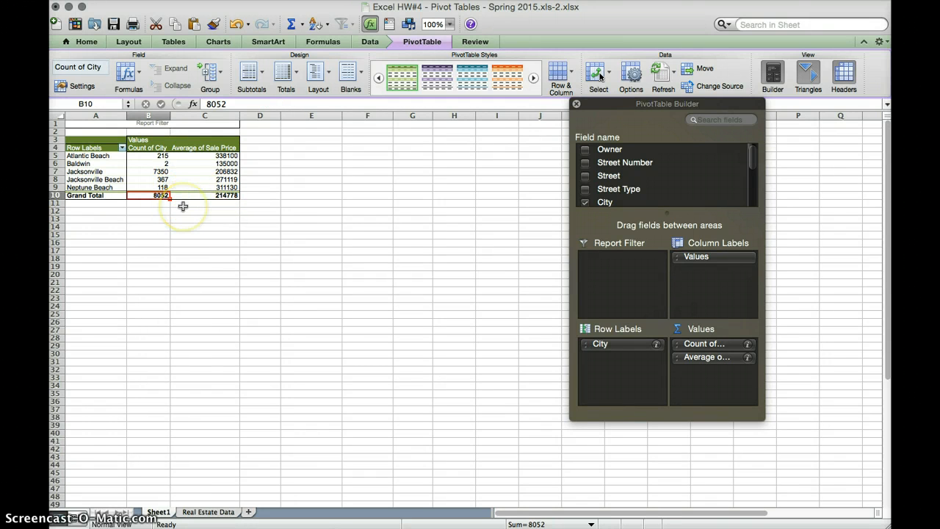
{"action": "left_click", "coordinate": [211, 196]}
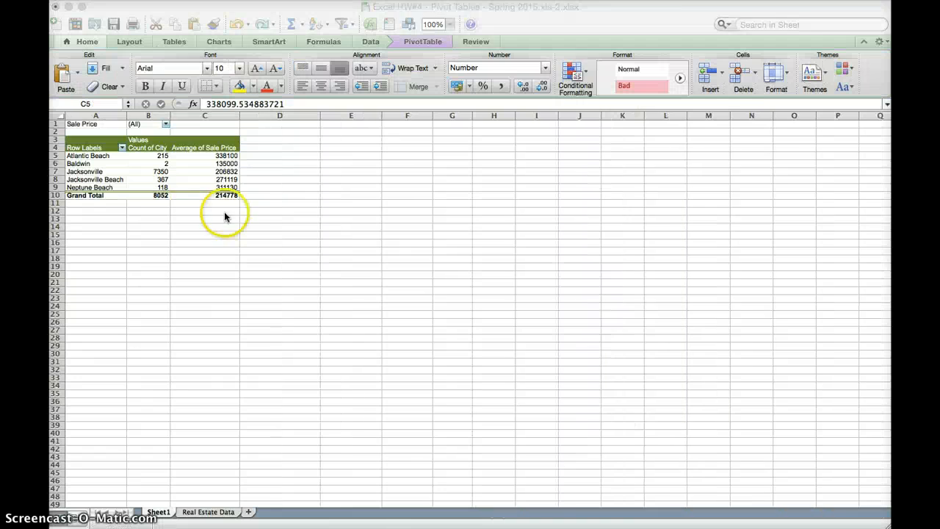
{"action": "left_click", "coordinate": [211, 178]}
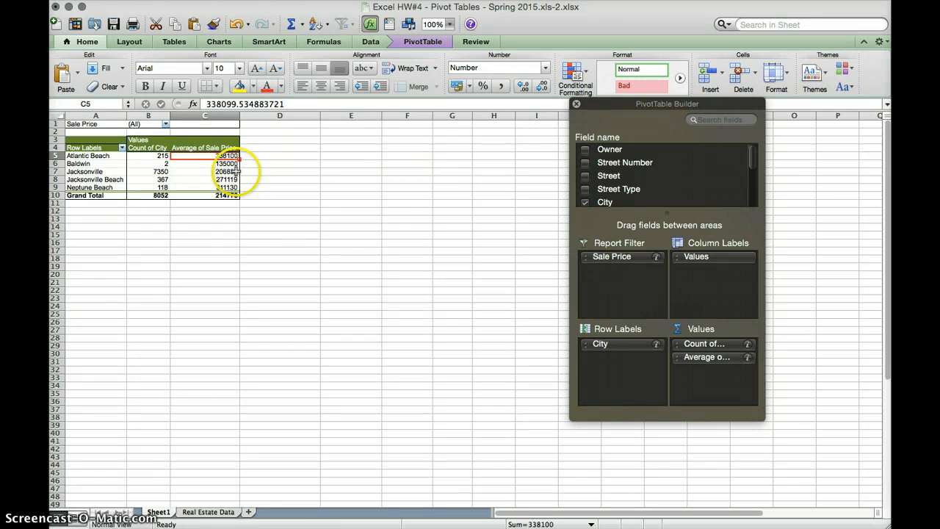
Step: Open the Sale Price filter and deselect all its values
{"action": "left_click", "coordinate": [165, 125]}
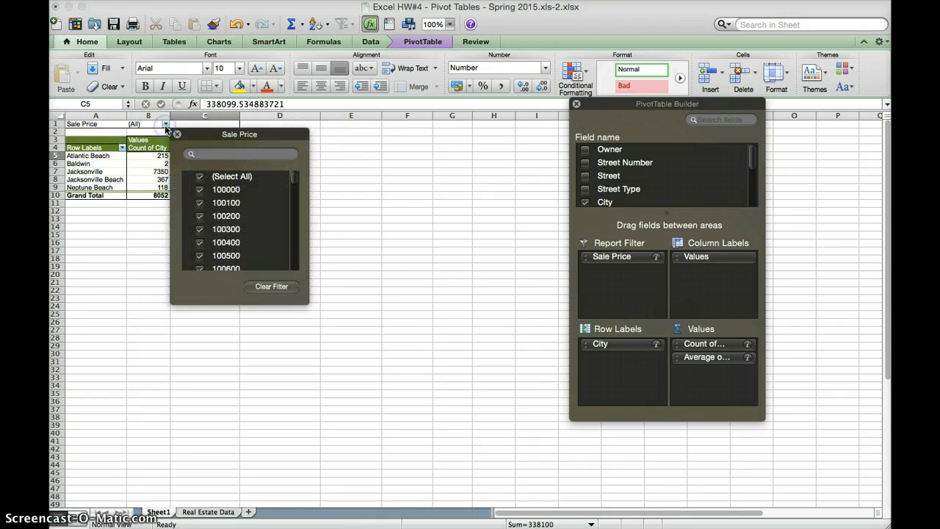
{"action": "left_click", "coordinate": [198, 177]}
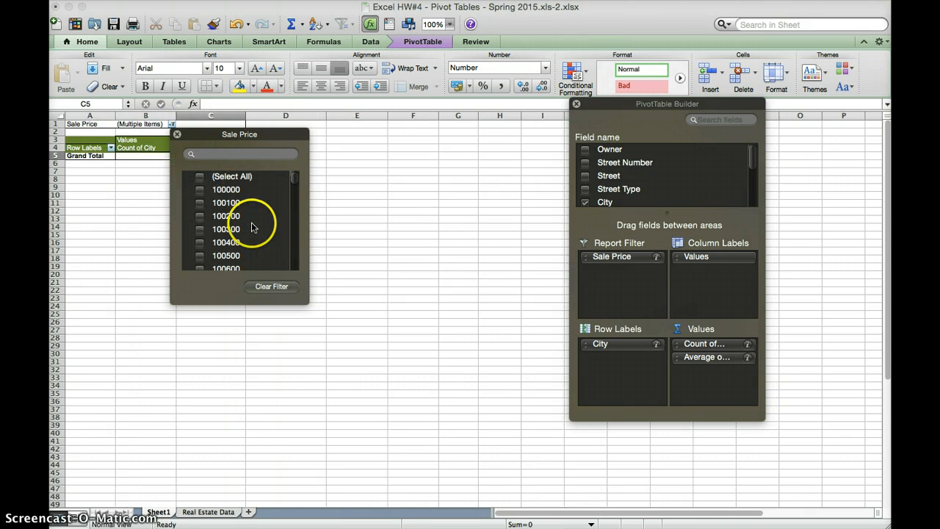
{"action": "scroll", "coordinate": [246, 228], "scroll_direction": "down", "scroll_amount": 15}
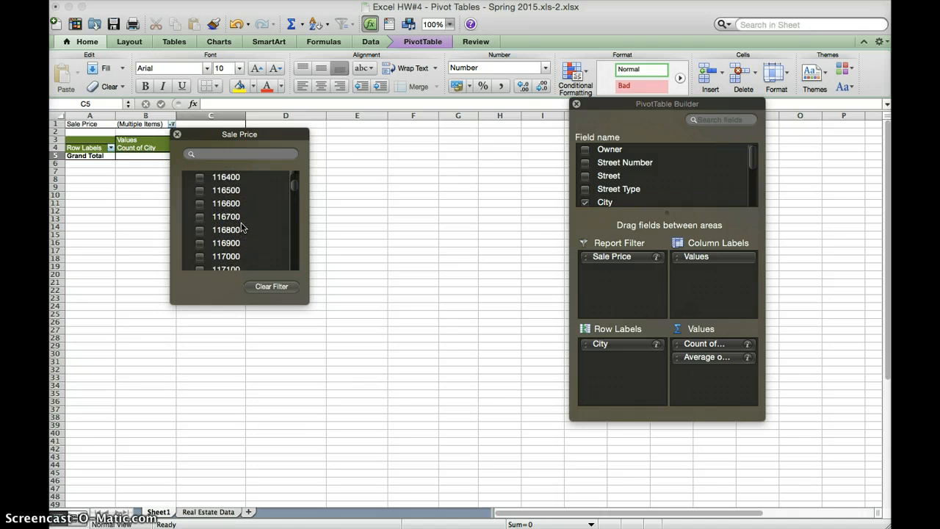
{"action": "scroll", "coordinate": [243, 228], "scroll_direction": "down", "scroll_amount": 20}
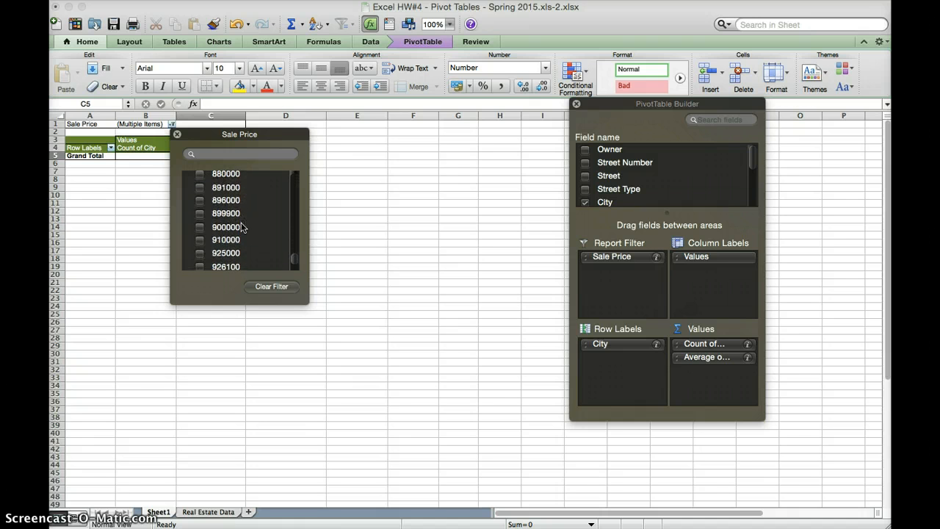
{"action": "scroll", "coordinate": [243, 227], "scroll_direction": "down", "scroll_amount": 20}
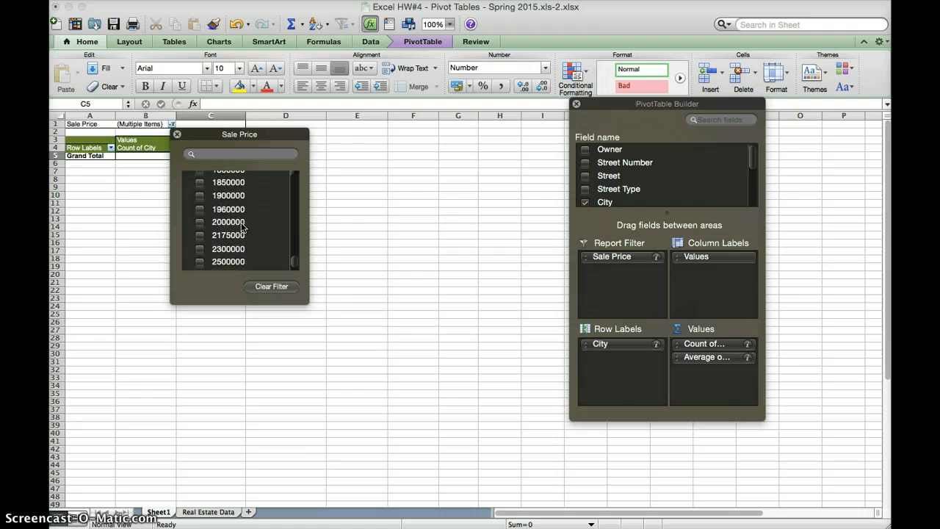
{"action": "scroll", "coordinate": [242, 228], "scroll_direction": "up", "scroll_amount": 15}
Step: Search the Sale Price values for 1000000, then clear the search and browse the list
{"action": "left_click", "coordinate": [217, 153]}
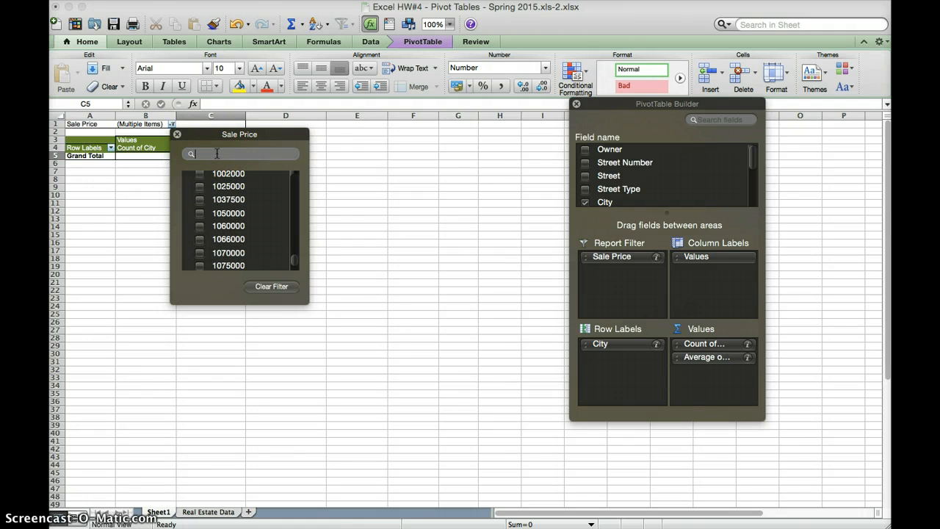
{"action": "type", "text": "100"}
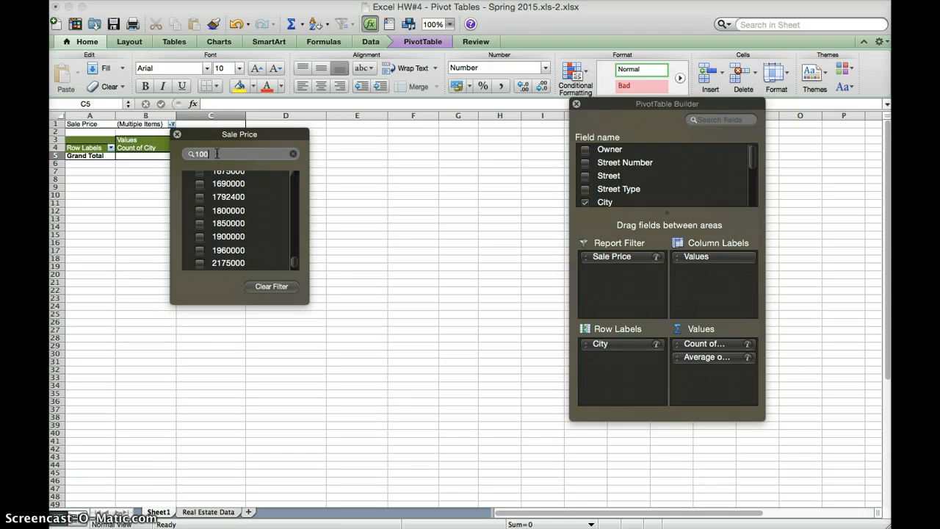
{"action": "type", "text": "0000"}
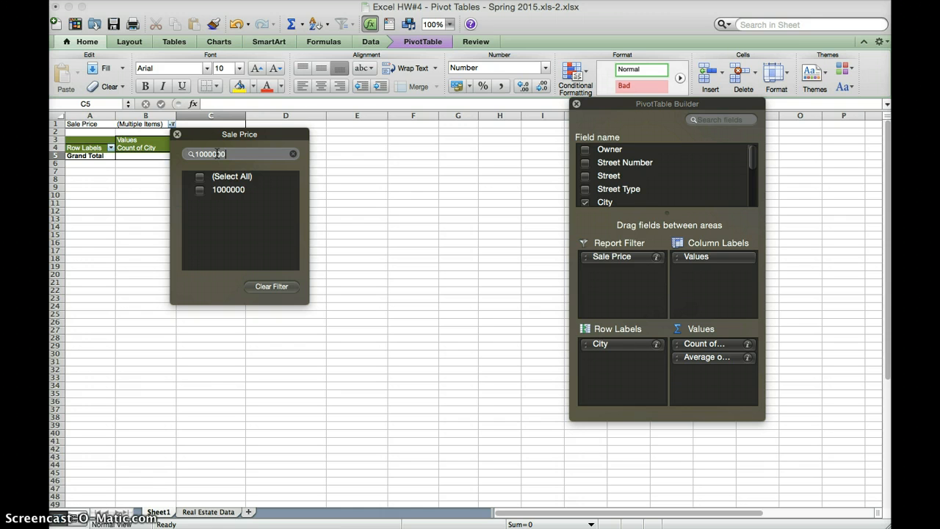
{"action": "key", "text": "BackSpace"}
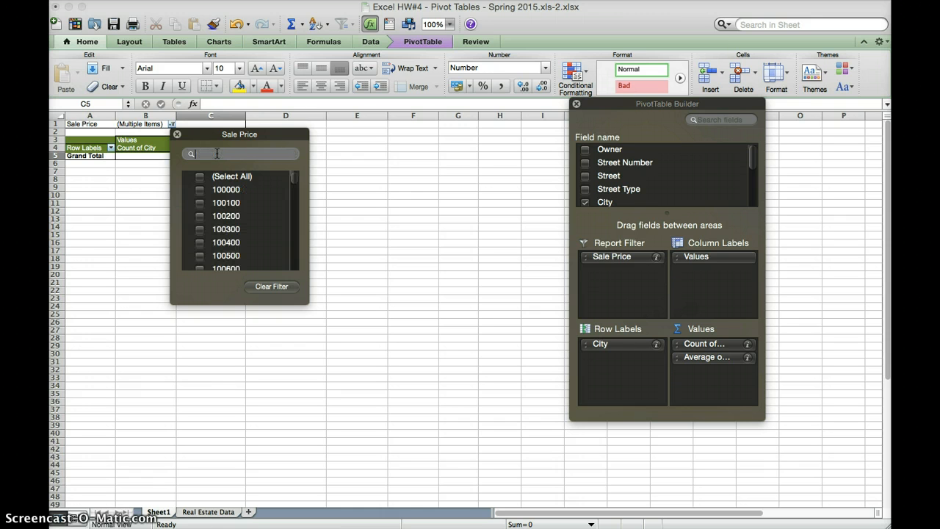
{"action": "scroll", "coordinate": [237, 210], "scroll_direction": "down", "scroll_amount": 1}
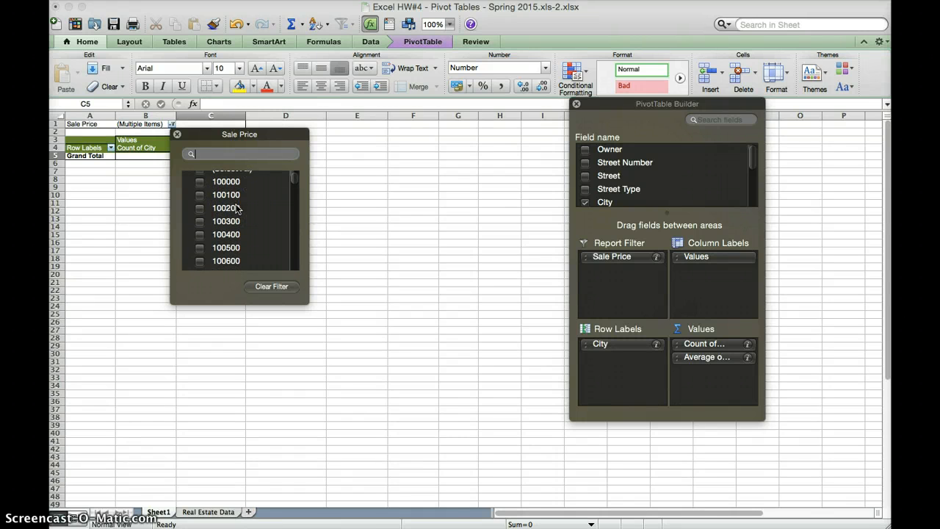
{"action": "scroll", "coordinate": [237, 210], "scroll_direction": "up", "scroll_amount": 2}
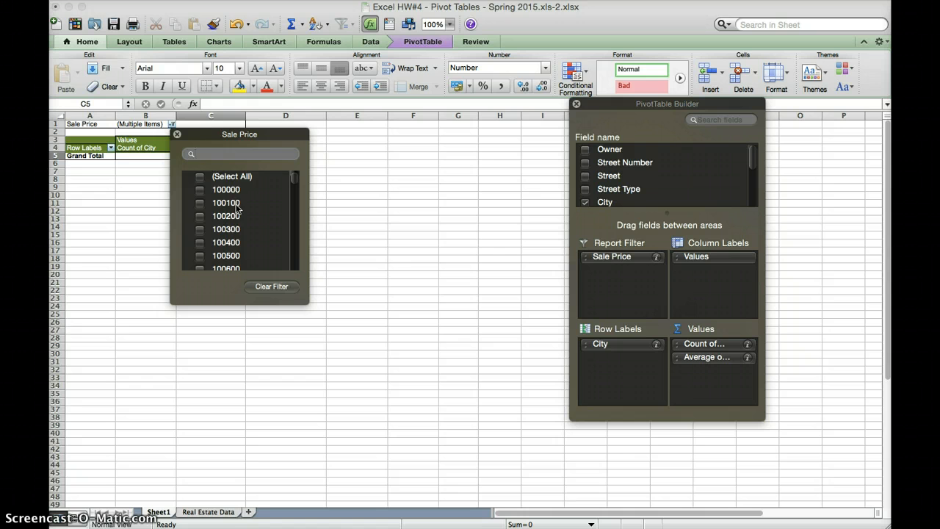
{"action": "scroll", "coordinate": [236, 210], "scroll_direction": "down", "scroll_amount": 15}
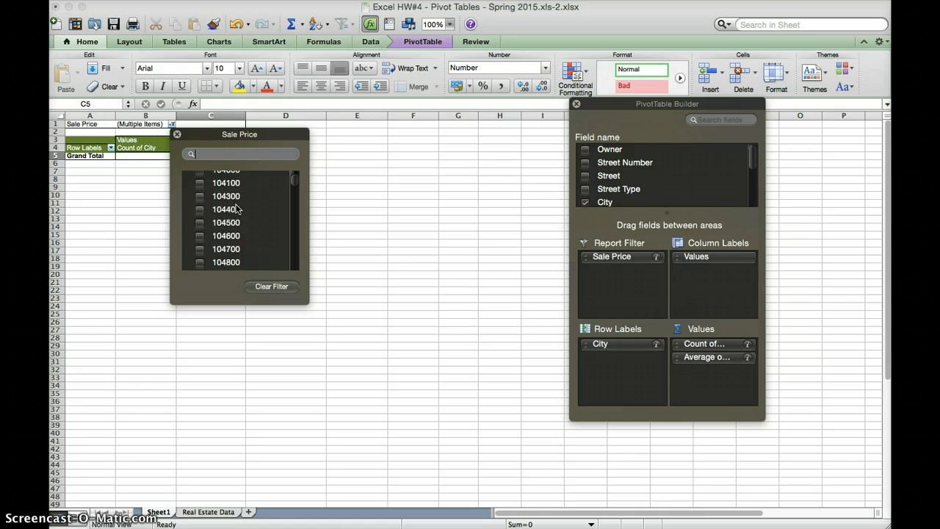
{"action": "scroll", "coordinate": [237, 210], "scroll_direction": "down", "scroll_amount": 15}
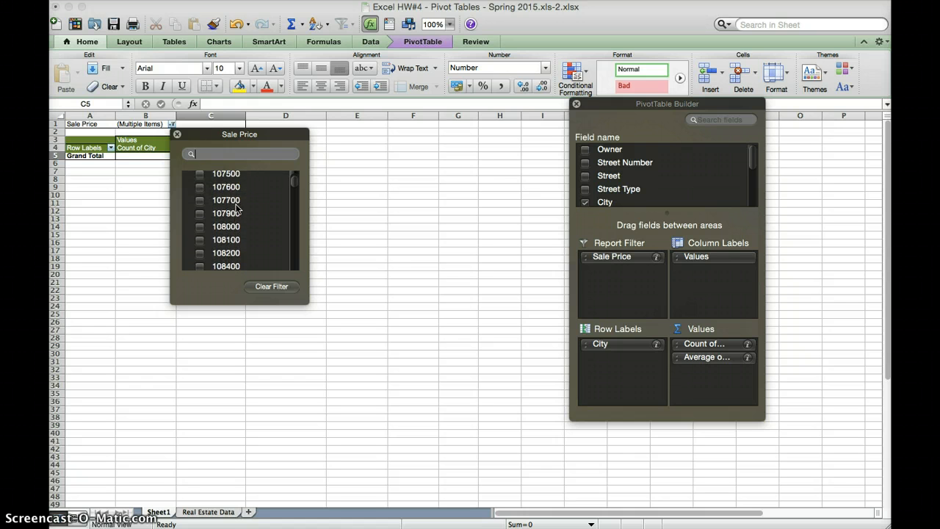
{"action": "scroll", "coordinate": [237, 210], "scroll_direction": "down", "scroll_amount": 15}
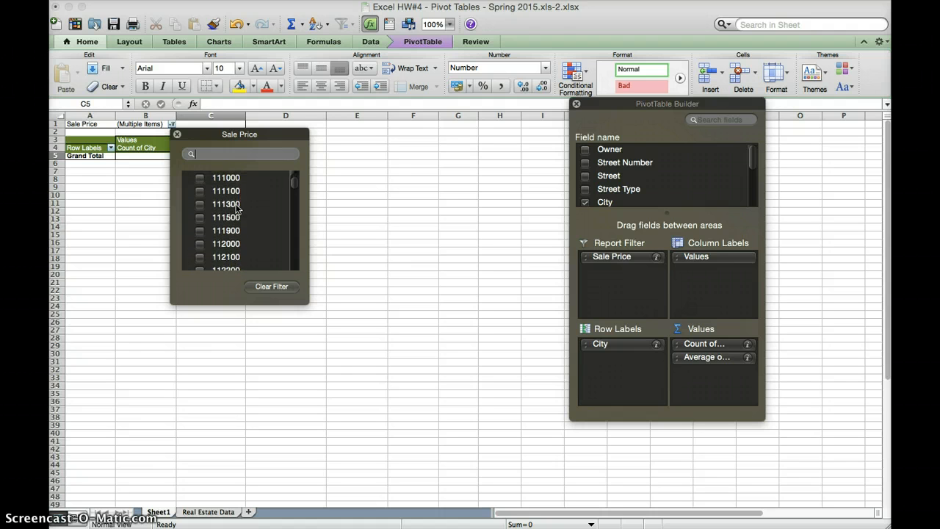
{"action": "scroll", "coordinate": [236, 209], "scroll_direction": "down", "scroll_amount": 15}
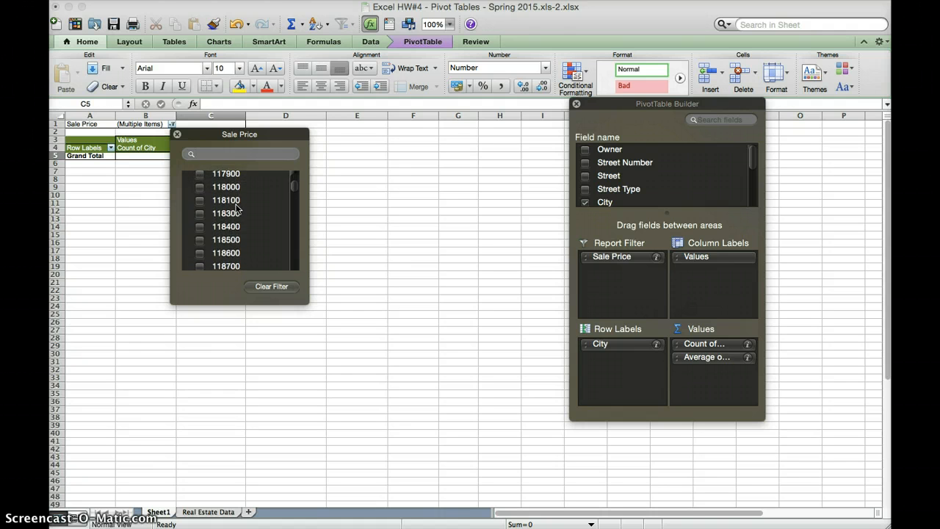
{"action": "scroll", "coordinate": [237, 210], "scroll_direction": "down", "scroll_amount": 3}
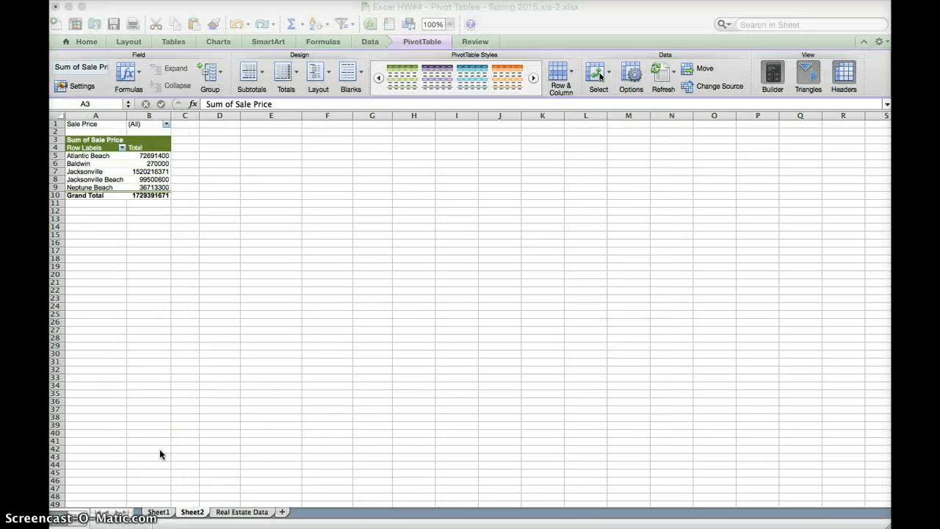
{"action": "left_click", "coordinate": [165, 513]}
{"action": "left_click", "coordinate": [166, 514]}
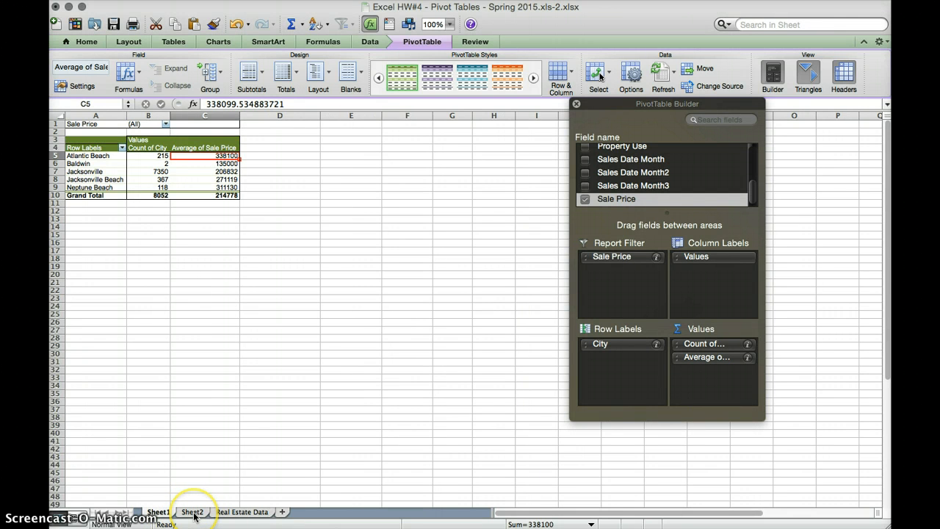
{"action": "left_click", "coordinate": [195, 514]}
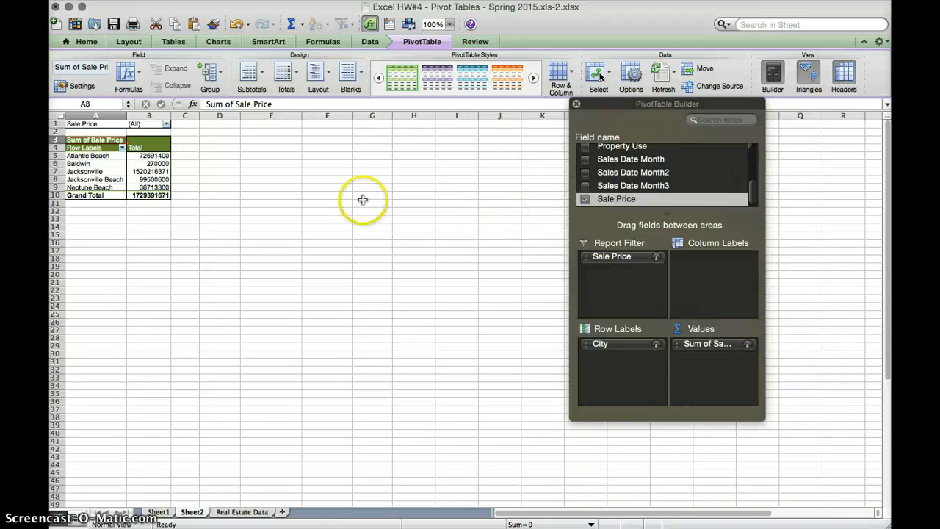
{"action": "left_click", "coordinate": [167, 125]}
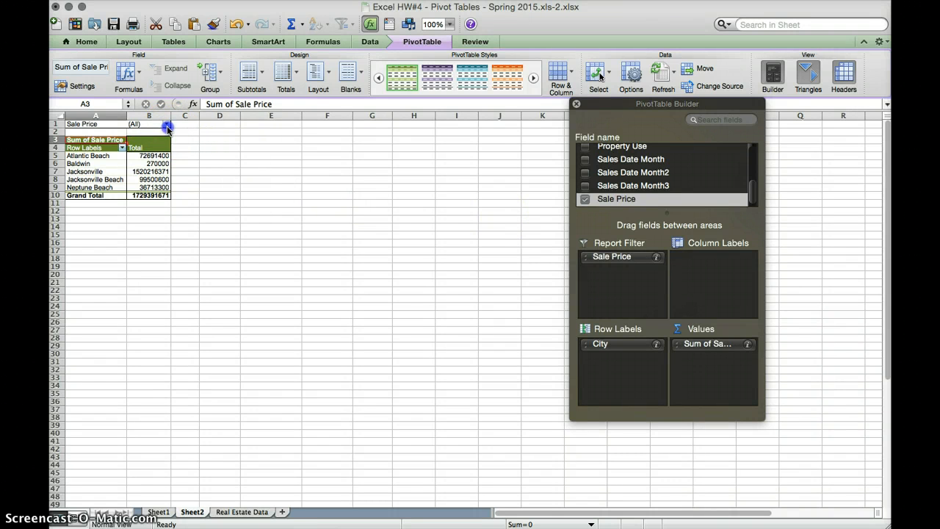
Step: Deselect all Sale Price values and tick only 1000000 in the filter list
{"action": "left_click", "coordinate": [201, 179]}
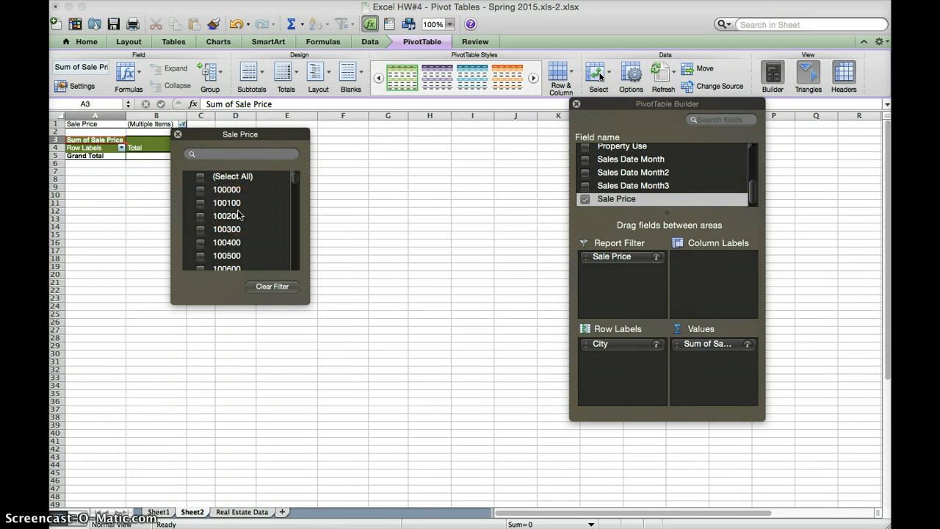
{"action": "scroll", "coordinate": [239, 215], "scroll_direction": "down", "scroll_amount": 15}
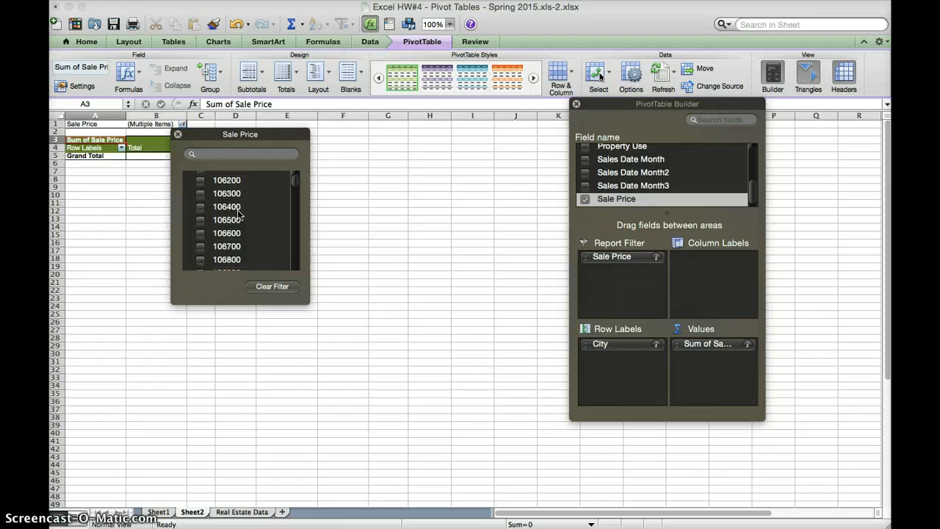
{"action": "scroll", "coordinate": [239, 215], "scroll_direction": "down", "scroll_amount": 20}
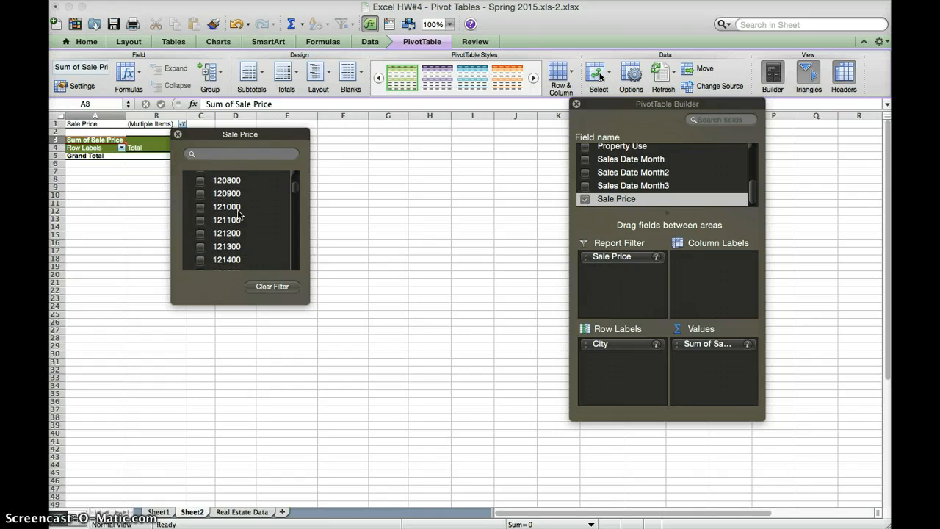
{"action": "scroll", "coordinate": [239, 215], "scroll_direction": "down", "scroll_amount": 20}
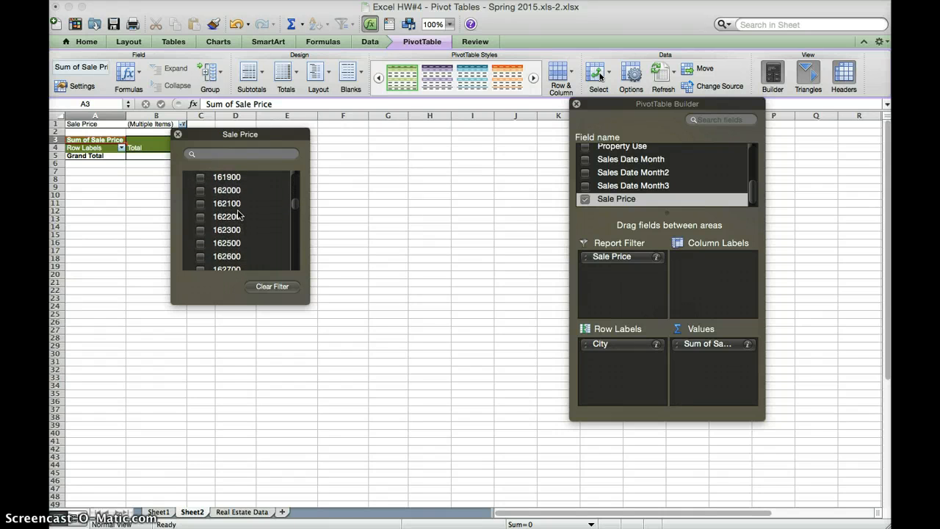
{"action": "scroll", "coordinate": [239, 215], "scroll_direction": "down", "scroll_amount": 15}
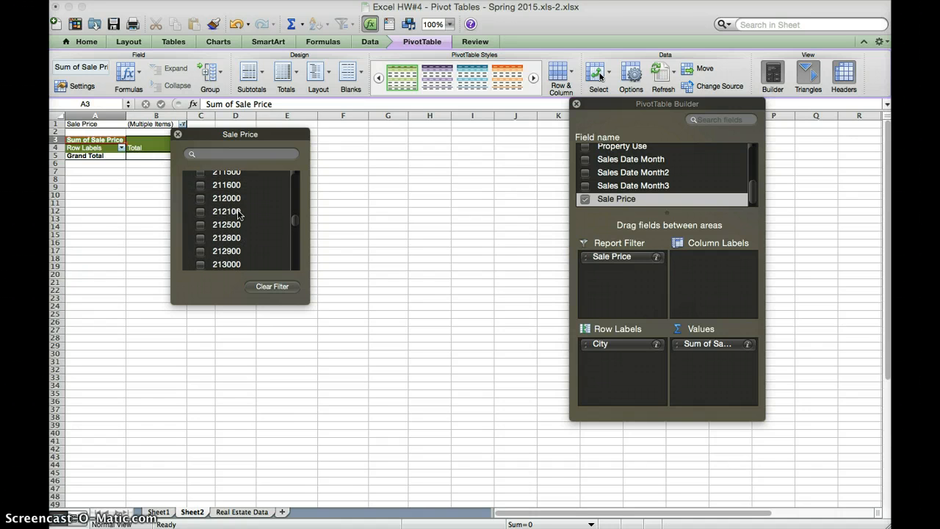
{"action": "scroll", "coordinate": [239, 214], "scroll_direction": "down", "scroll_amount": 20}
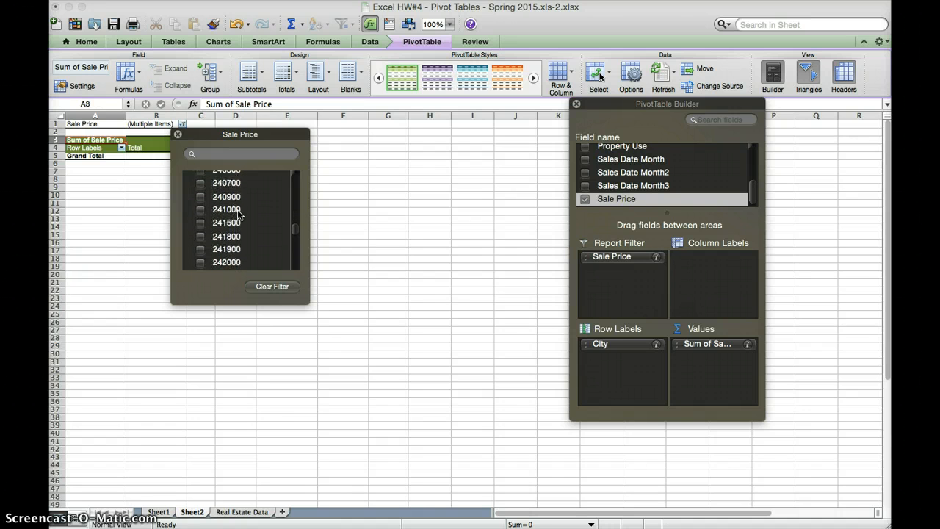
{"action": "scroll", "coordinate": [238, 214], "scroll_direction": "up", "scroll_amount": 1}
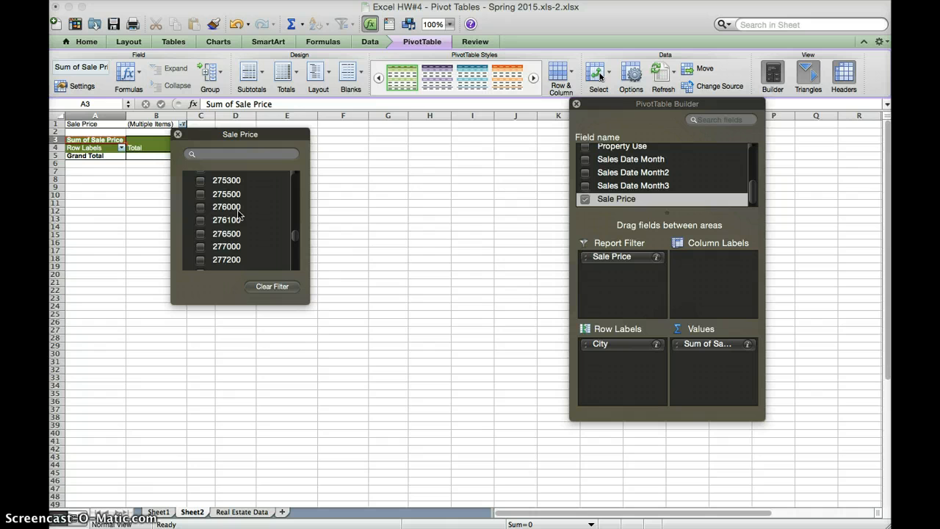
{"action": "scroll", "coordinate": [239, 214], "scroll_direction": "down", "scroll_amount": 20}
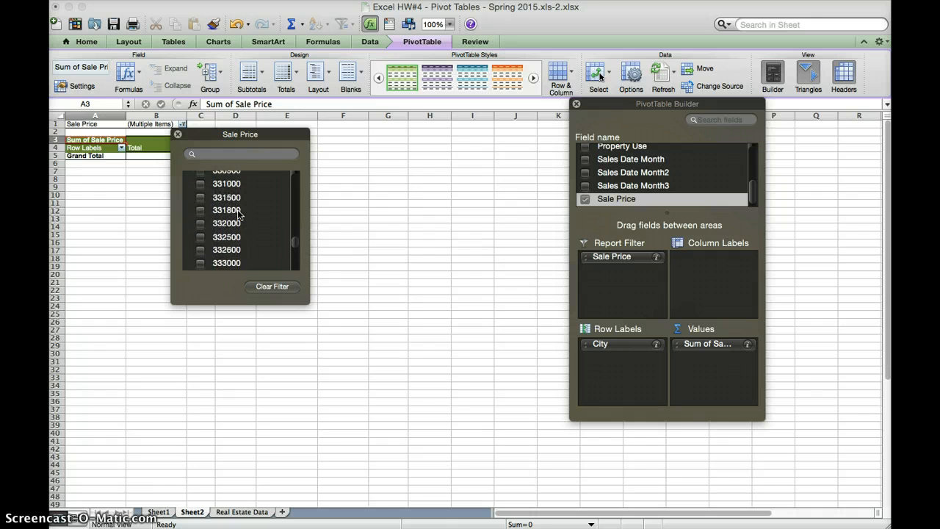
{"action": "scroll", "coordinate": [239, 215], "scroll_direction": "down", "scroll_amount": 20}
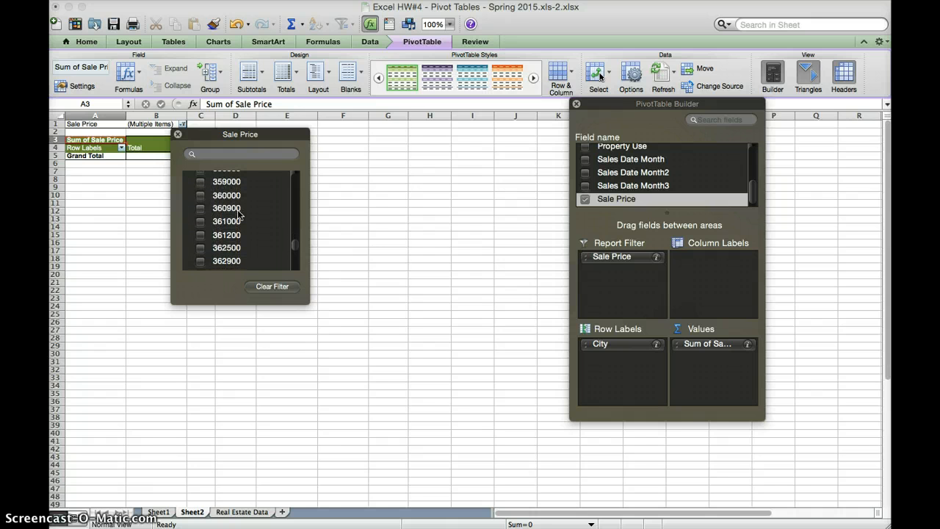
{"action": "scroll", "coordinate": [238, 215], "scroll_direction": "down", "scroll_amount": 20}
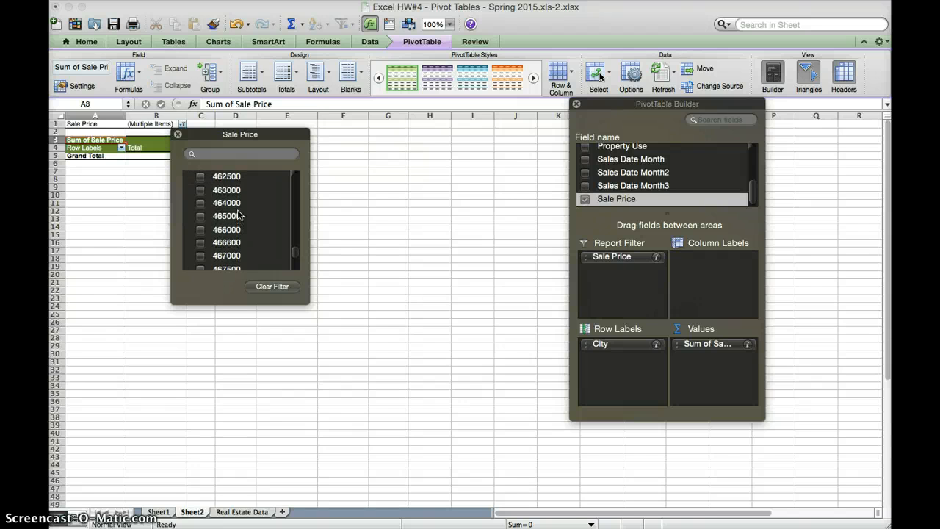
{"action": "scroll", "coordinate": [238, 214], "scroll_direction": "down", "scroll_amount": 20}
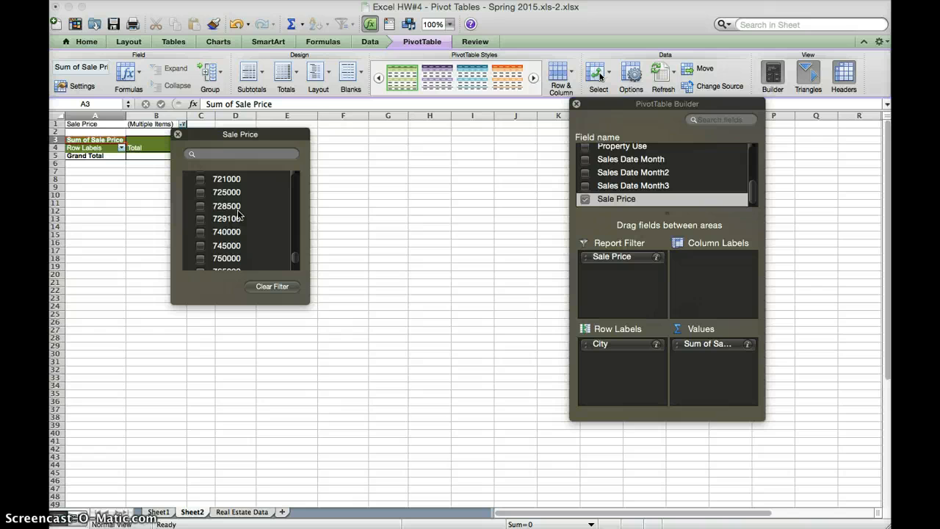
{"action": "scroll", "coordinate": [239, 214], "scroll_direction": "down", "scroll_amount": 20}
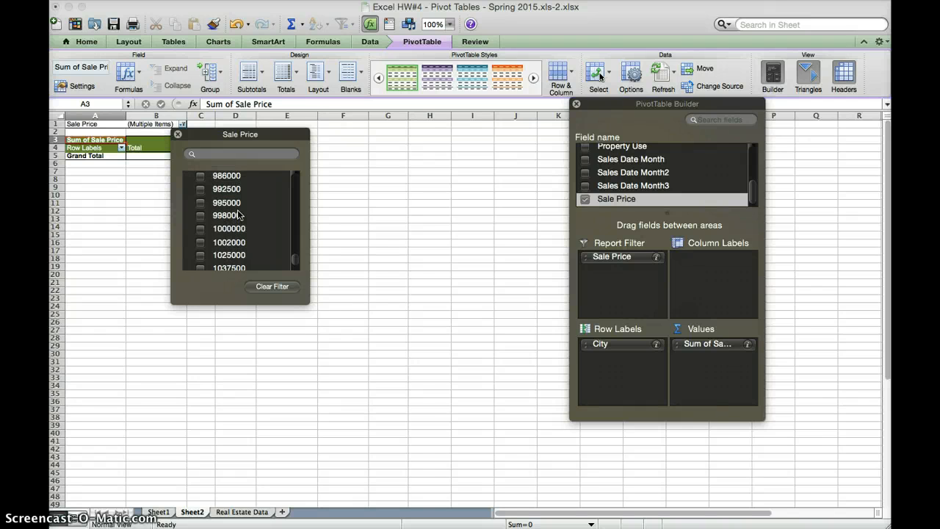
{"action": "left_click", "coordinate": [205, 232]}
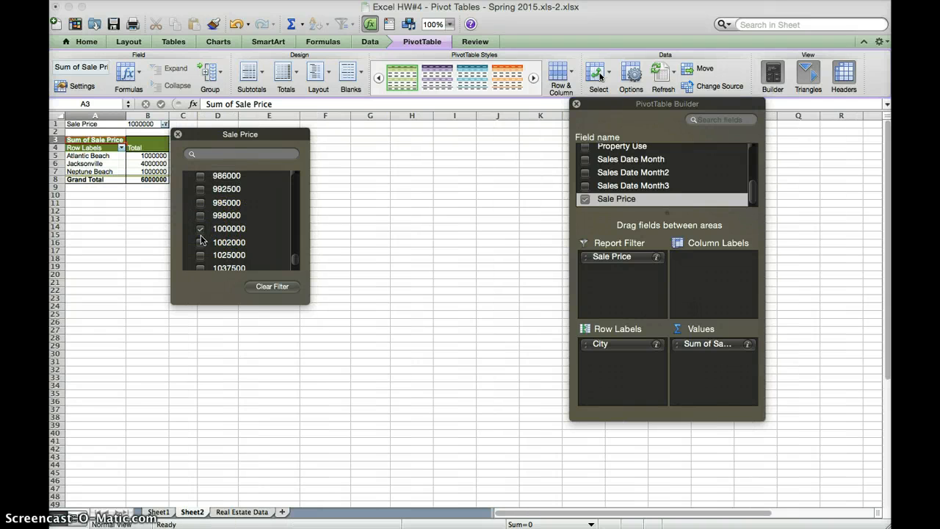
Step: Tick the Sale Price filter values from 1002000 through 1200000
{"action": "left_click", "coordinate": [201, 243]}
{"action": "scroll", "coordinate": [202, 245], "scroll_direction": "down", "scroll_amount": 2}
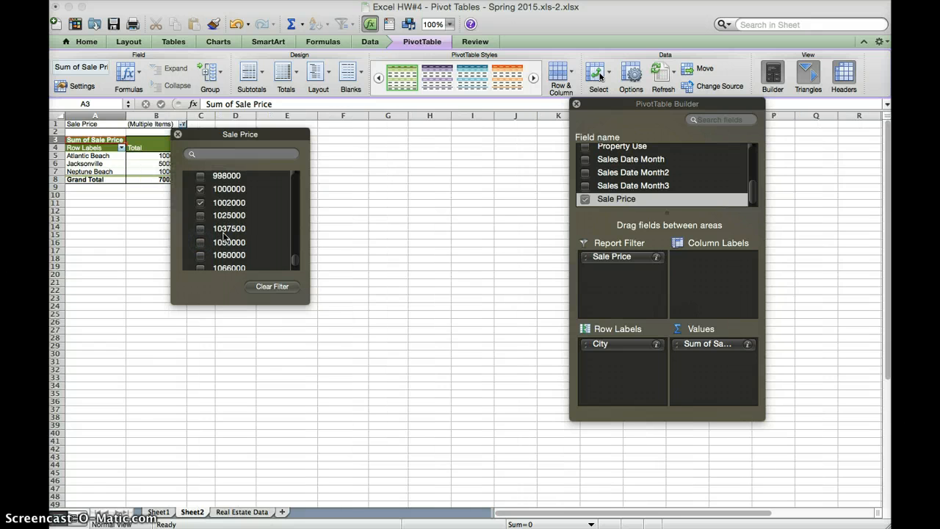
{"action": "left_click", "coordinate": [204, 217]}
{"action": "left_click", "coordinate": [201, 228]}
{"action": "left_click", "coordinate": [201, 242]}
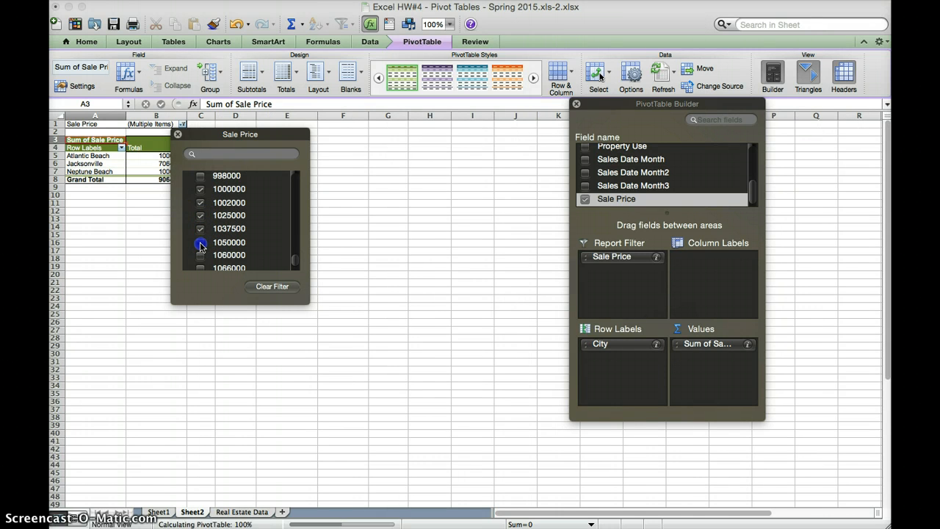
{"action": "scroll", "coordinate": [202, 247], "scroll_direction": "down", "scroll_amount": 1}
{"action": "scroll", "coordinate": [202, 247], "scroll_direction": "down", "scroll_amount": 1}
{"action": "left_click", "coordinate": [198, 219]}
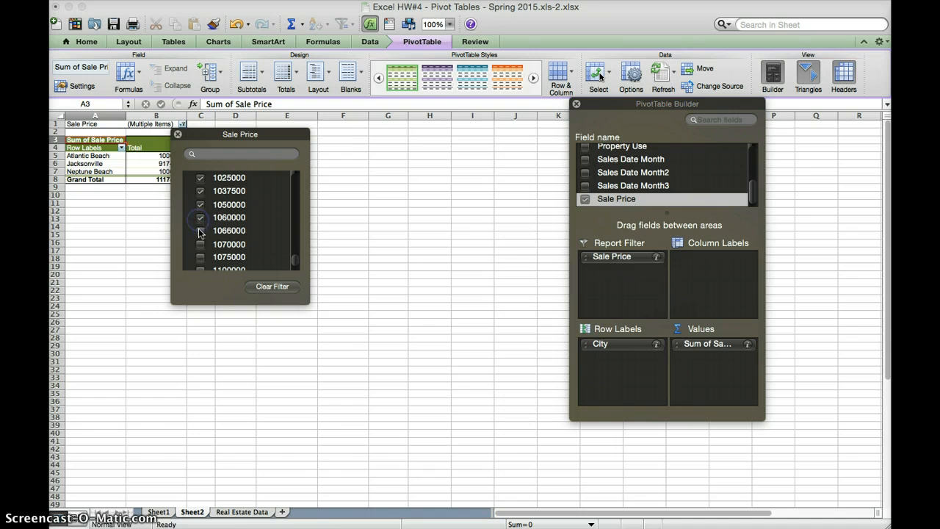
{"action": "left_click", "coordinate": [199, 232]}
{"action": "scroll", "coordinate": [199, 232], "scroll_direction": "down", "scroll_amount": 1}
{"action": "left_click", "coordinate": [200, 232]}
{"action": "scroll", "coordinate": [199, 232], "scroll_direction": "down", "scroll_amount": 1}
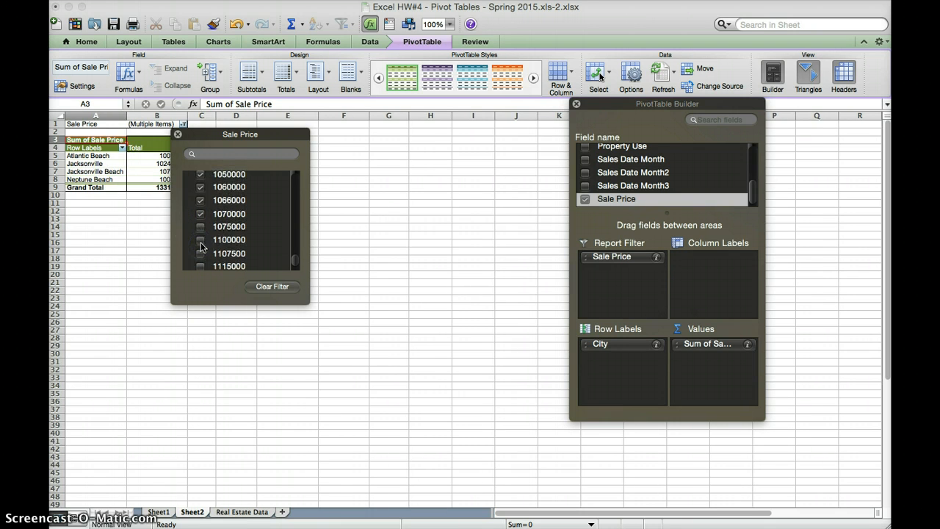
{"action": "left_click", "coordinate": [200, 232]}
{"action": "left_click", "coordinate": [201, 239]}
{"action": "left_click", "coordinate": [201, 254]}
{"action": "scroll", "coordinate": [201, 253], "scroll_direction": "down", "scroll_amount": 1}
{"action": "scroll", "coordinate": [201, 254], "scroll_direction": "down", "scroll_amount": 1}
{"action": "left_click", "coordinate": [201, 228]}
{"action": "left_click", "coordinate": [200, 241]}
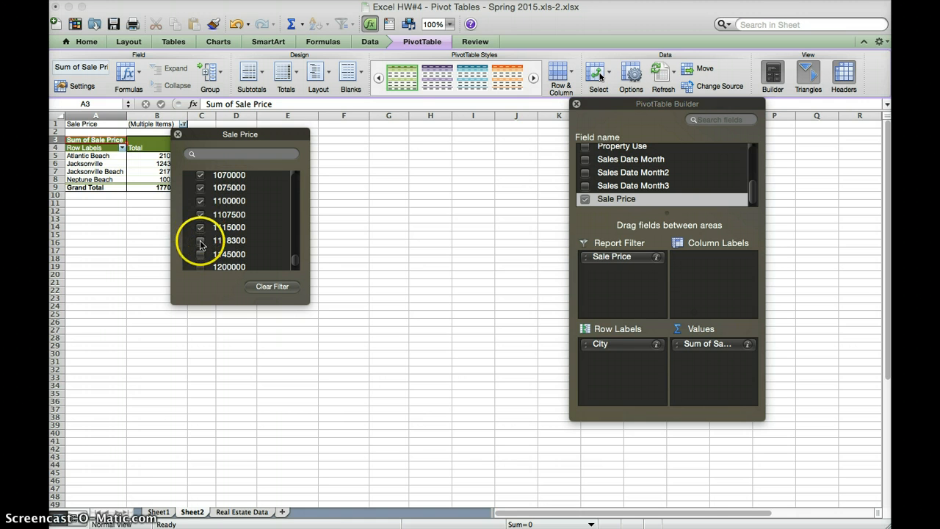
{"action": "scroll", "coordinate": [200, 244], "scroll_direction": "down", "scroll_amount": 1}
{"action": "left_click", "coordinate": [199, 222]}
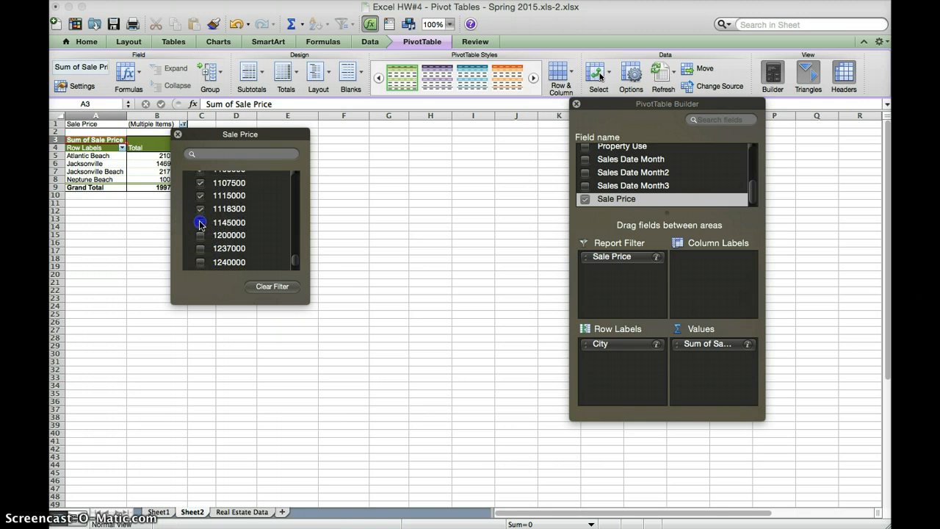
{"action": "left_click", "coordinate": [201, 236]}
Step: Tick the Sale Price filter values from 1237000 through 1960000
{"action": "scroll", "coordinate": [200, 234], "scroll_direction": "down", "scroll_amount": 1}
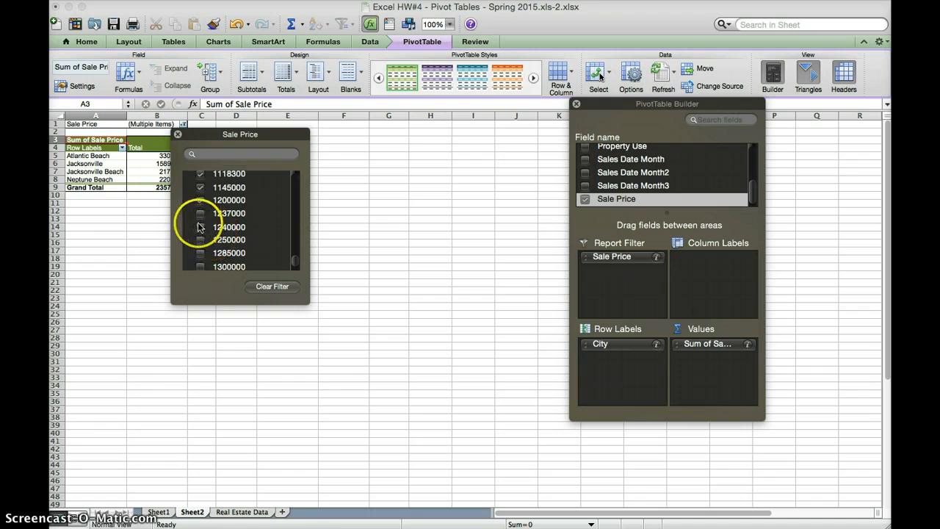
{"action": "left_click", "coordinate": [199, 228]}
{"action": "left_click", "coordinate": [200, 213]}
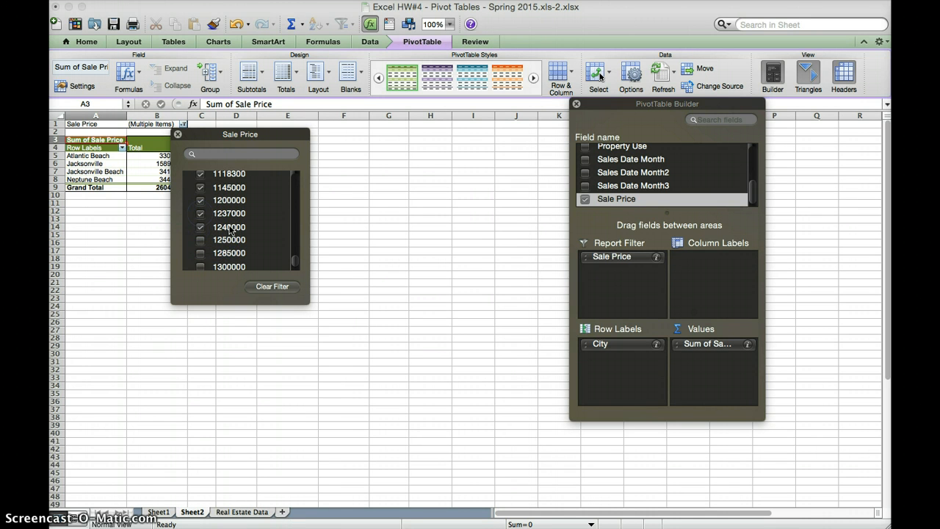
{"action": "scroll", "coordinate": [230, 230], "scroll_direction": "down", "scroll_amount": 1}
{"action": "left_click", "coordinate": [199, 218]}
{"action": "left_click", "coordinate": [200, 230]}
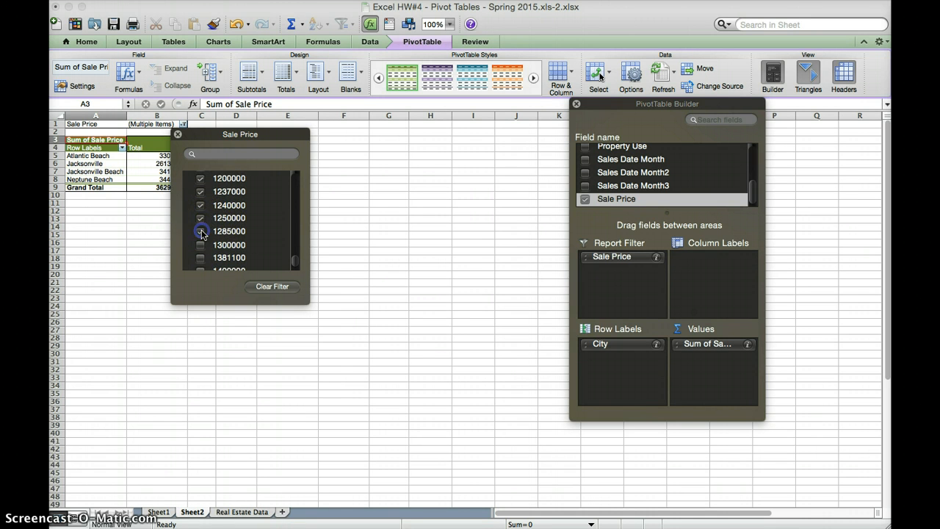
{"action": "scroll", "coordinate": [203, 234], "scroll_direction": "down", "scroll_amount": 1}
{"action": "left_click", "coordinate": [201, 234]}
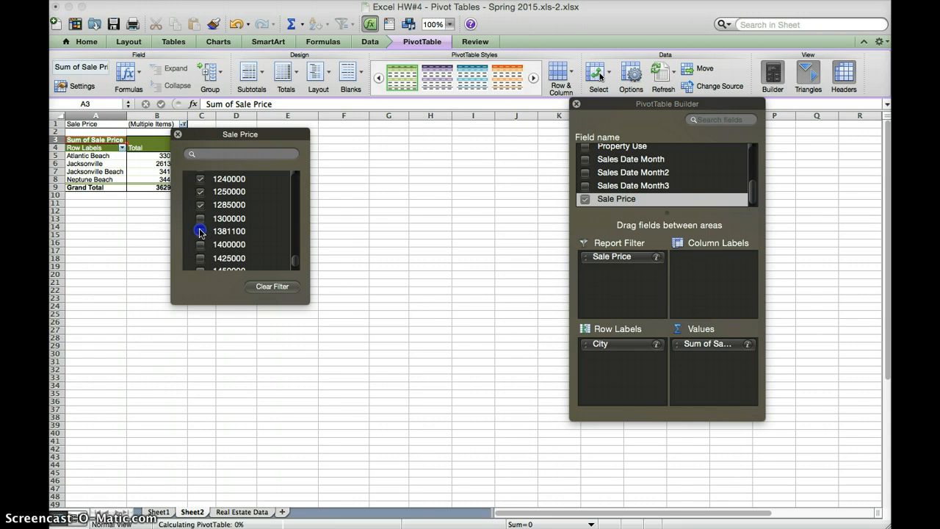
{"action": "left_click", "coordinate": [199, 221]}
{"action": "scroll", "coordinate": [199, 223], "scroll_direction": "down", "scroll_amount": 1}
{"action": "left_click", "coordinate": [201, 223]}
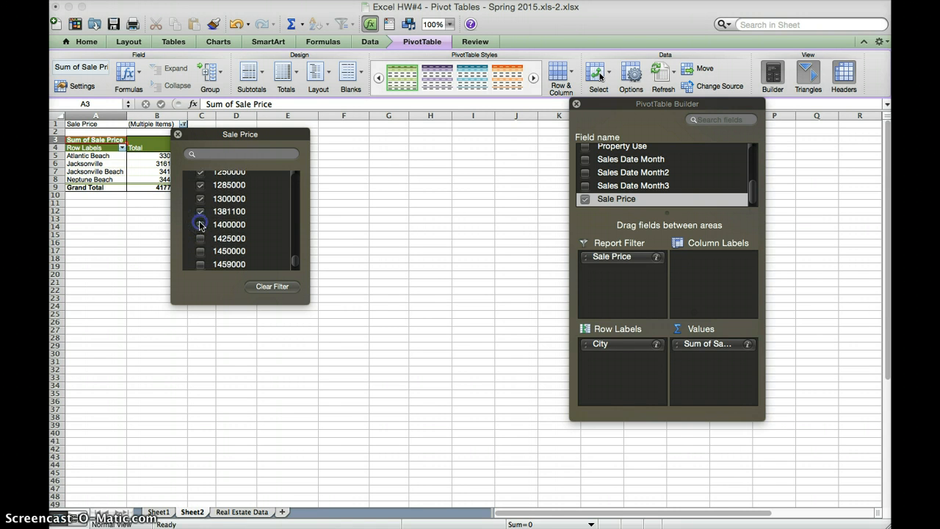
{"action": "scroll", "coordinate": [204, 238], "scroll_direction": "down", "scroll_amount": 1}
{"action": "left_click", "coordinate": [201, 241]}
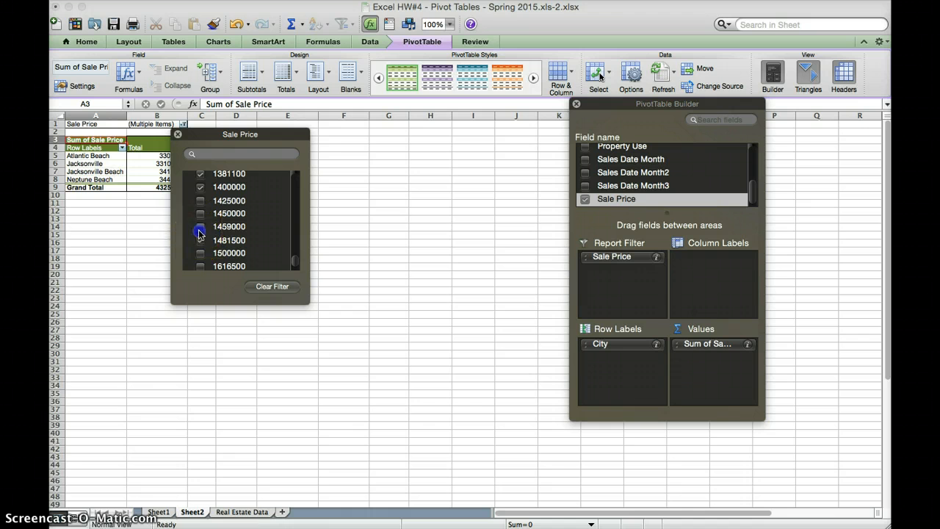
{"action": "left_click", "coordinate": [202, 212]}
{"action": "left_click", "coordinate": [201, 214]}
{"action": "scroll", "coordinate": [202, 218], "scroll_direction": "down", "scroll_amount": 1}
{"action": "scroll", "coordinate": [201, 216], "scroll_direction": "down", "scroll_amount": 1}
{"action": "left_click", "coordinate": [201, 216]}
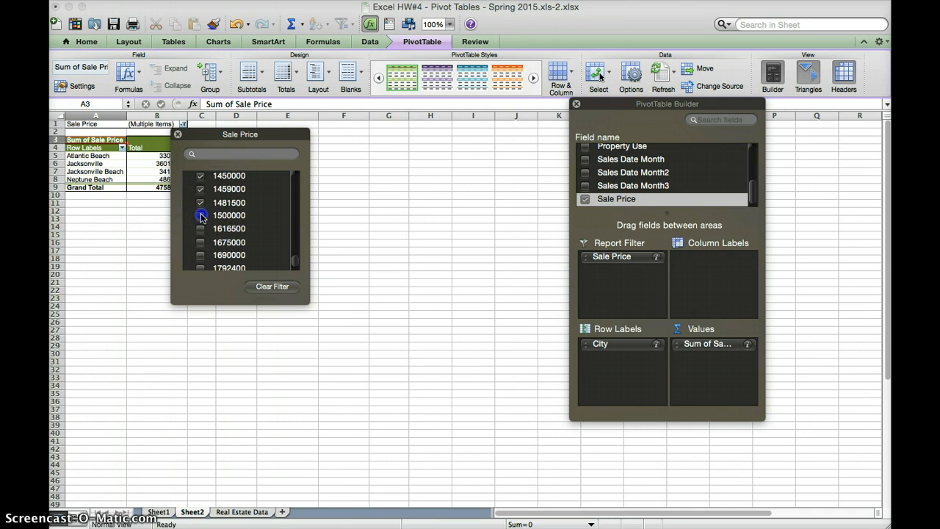
{"action": "left_click", "coordinate": [201, 232]}
{"action": "left_click", "coordinate": [200, 248]}
{"action": "scroll", "coordinate": [200, 235], "scroll_direction": "down", "scroll_amount": 2}
{"action": "left_click", "coordinate": [199, 231]}
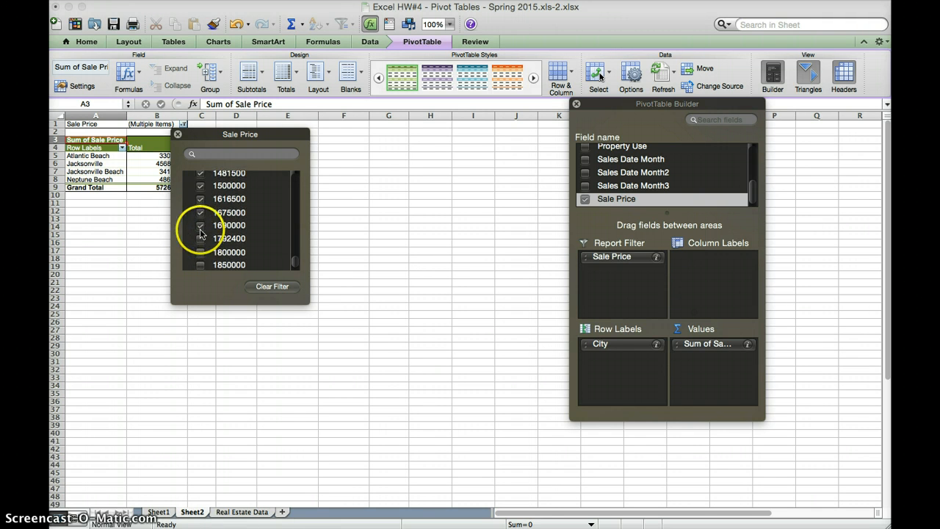
{"action": "left_click", "coordinate": [200, 238]}
{"action": "scroll", "coordinate": [200, 239], "scroll_direction": "down", "scroll_amount": 3}
{"action": "left_click", "coordinate": [202, 219]}
{"action": "left_click", "coordinate": [200, 228]}
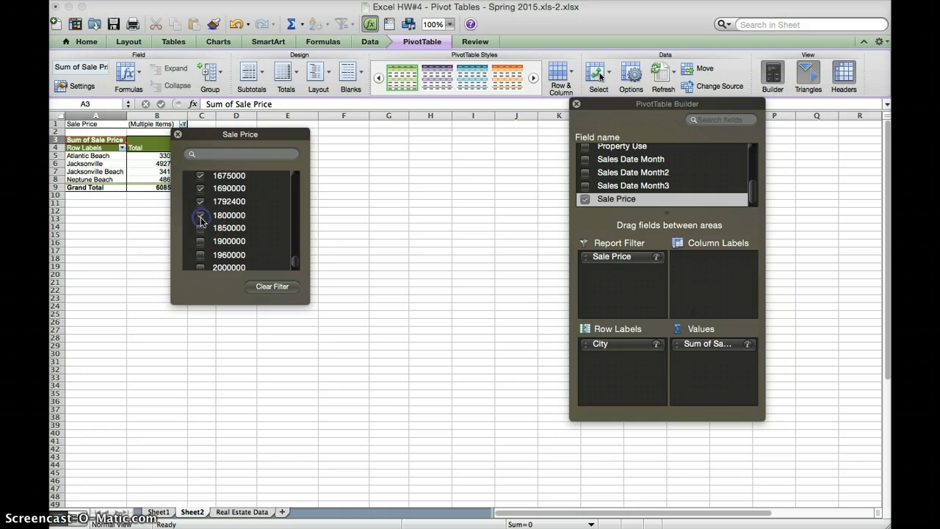
{"action": "scroll", "coordinate": [202, 229], "scroll_direction": "down", "scroll_amount": 2}
{"action": "left_click", "coordinate": [202, 232]}
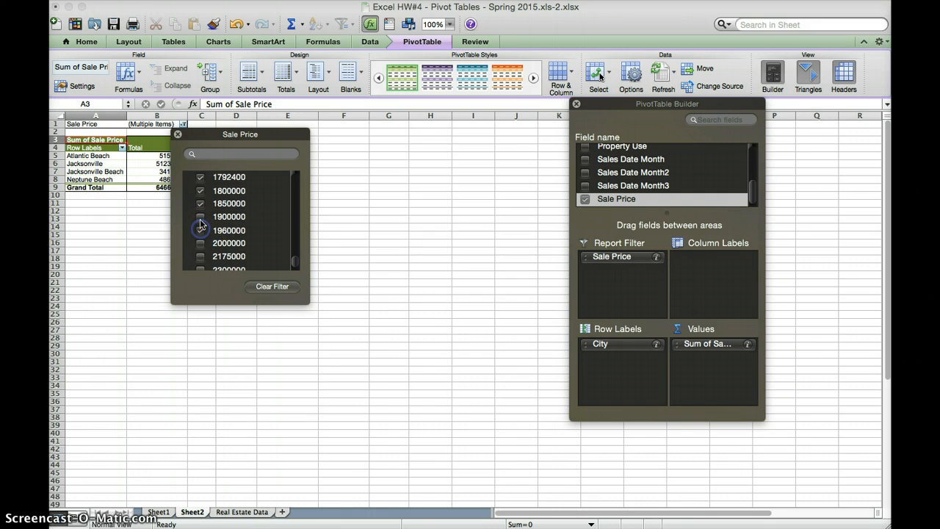
{"action": "left_click", "coordinate": [201, 217]}
Step: Tick the Sale Price values from 2175000 through 3325000 and close the filter list
{"action": "scroll", "coordinate": [202, 220], "scroll_direction": "down", "scroll_amount": 3}
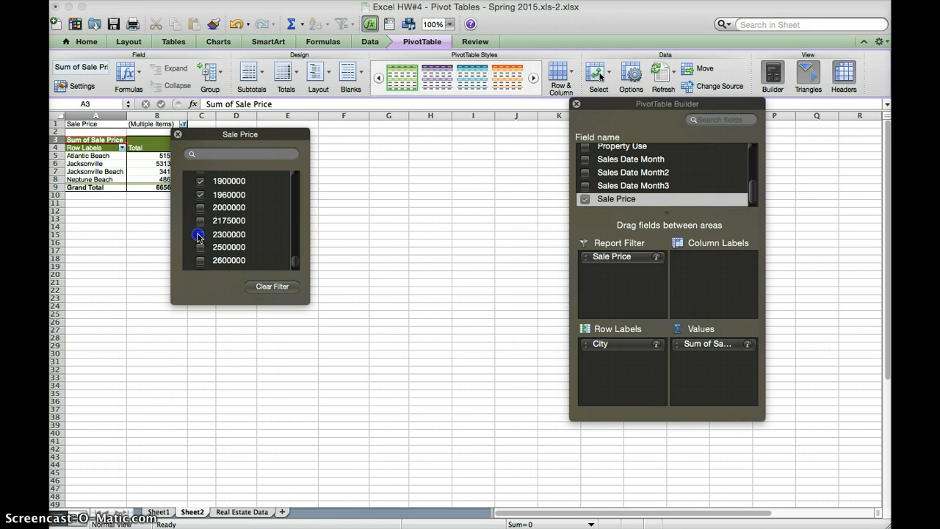
{"action": "left_click", "coordinate": [197, 237]}
{"action": "left_click", "coordinate": [201, 219]}
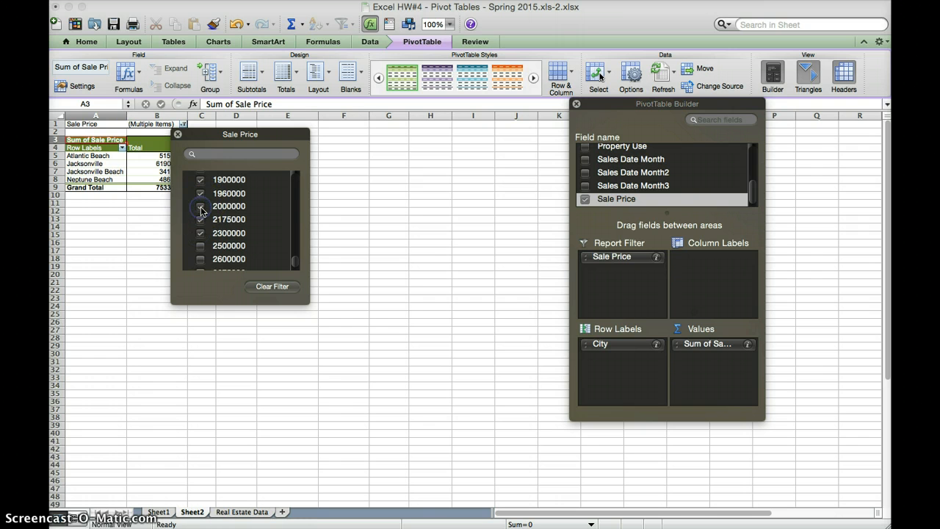
{"action": "scroll", "coordinate": [201, 210], "scroll_direction": "down", "scroll_amount": 2}
{"action": "left_click", "coordinate": [201, 219]}
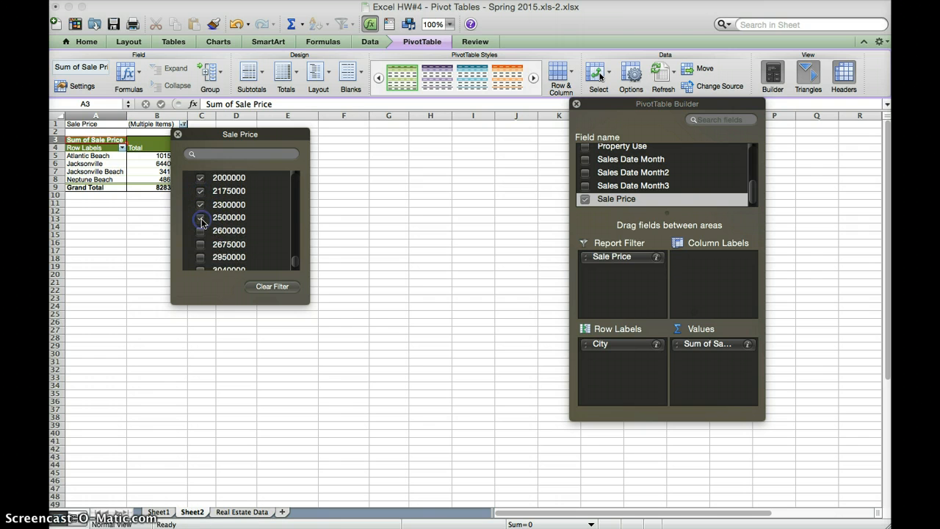
{"action": "scroll", "coordinate": [202, 218], "scroll_direction": "down", "scroll_amount": 1}
{"action": "left_click", "coordinate": [202, 221]}
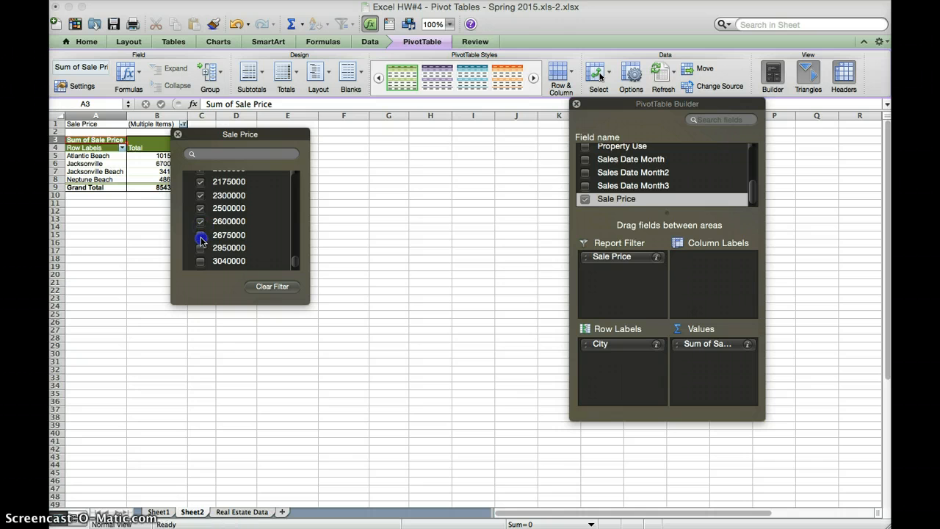
{"action": "left_click", "coordinate": [201, 238]}
{"action": "scroll", "coordinate": [201, 235], "scroll_direction": "down", "scroll_amount": 2}
{"action": "left_click", "coordinate": [200, 227]}
{"action": "left_click", "coordinate": [201, 240]}
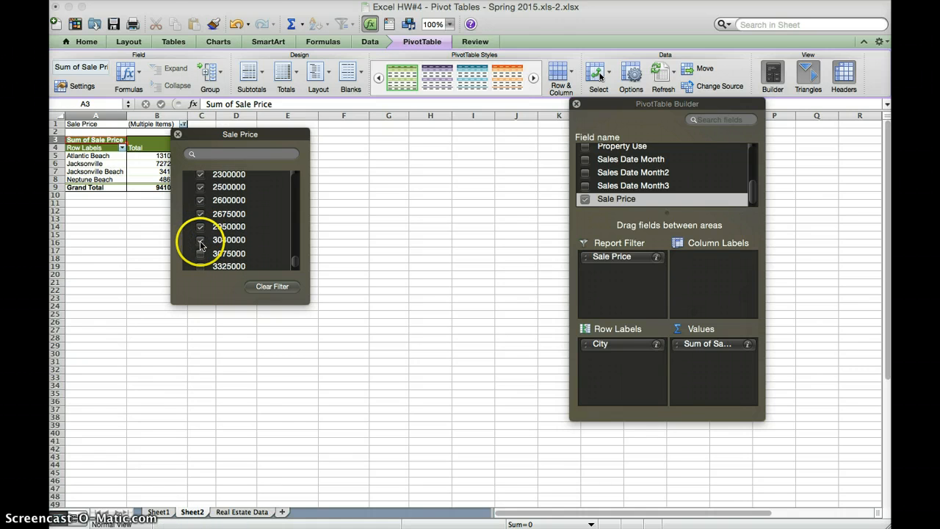
{"action": "scroll", "coordinate": [201, 245], "scroll_direction": "down", "scroll_amount": 1}
{"action": "left_click", "coordinate": [200, 250]}
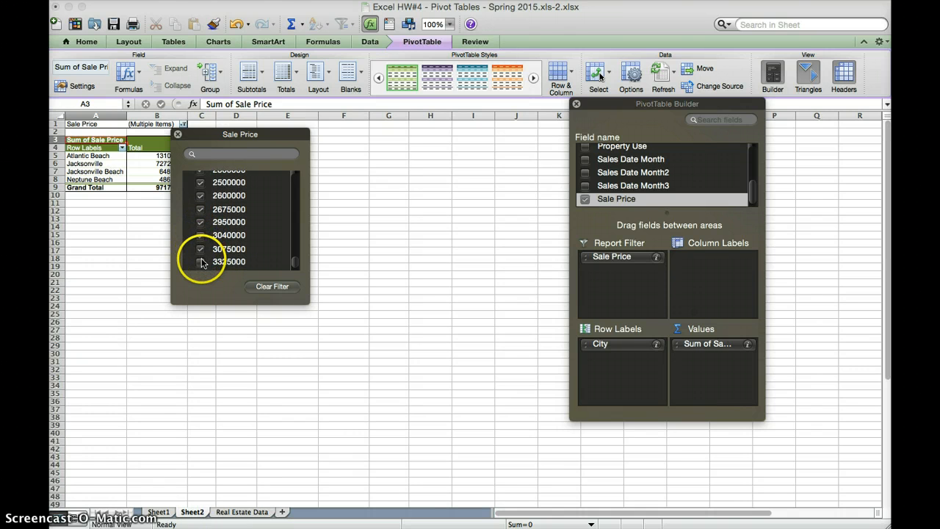
{"action": "left_click", "coordinate": [201, 262]}
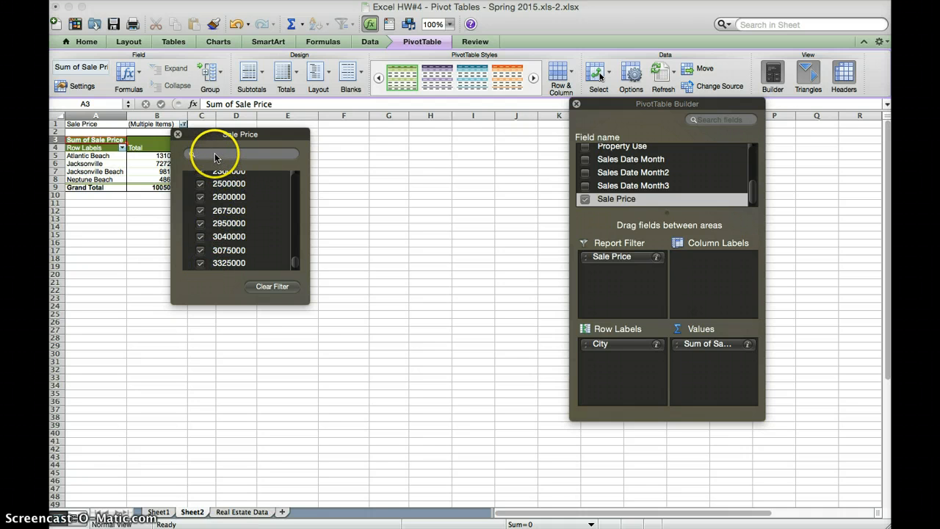
{"action": "left_click", "coordinate": [177, 133]}
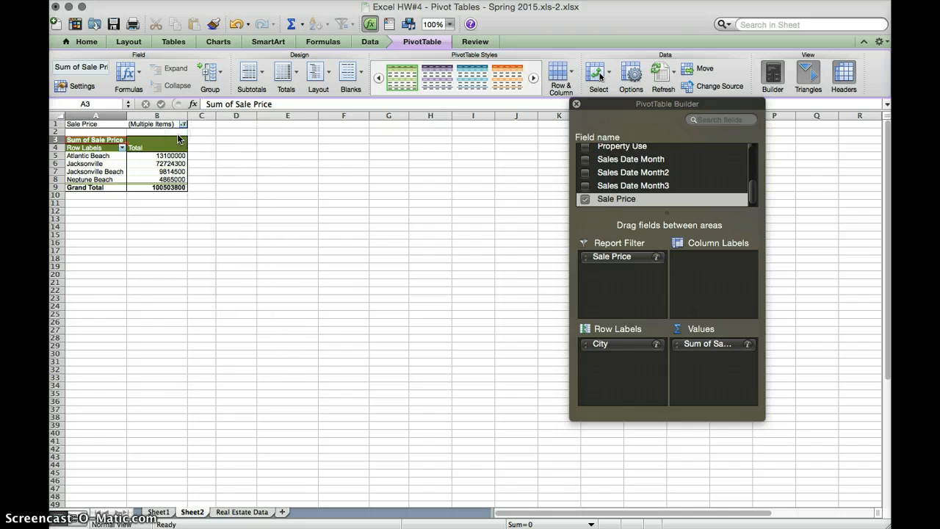
{"action": "left_click", "coordinate": [251, 150]}
{"action": "left_click", "coordinate": [149, 147]}
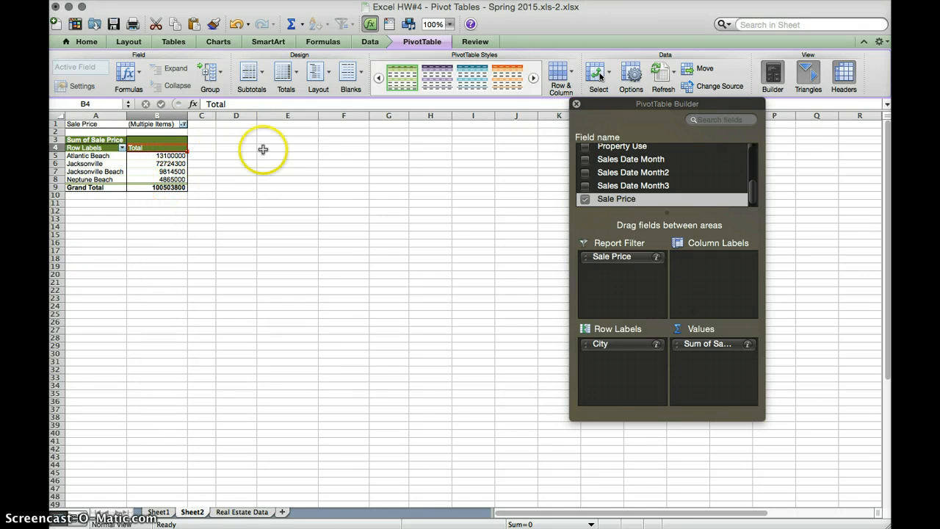
Step: Summarize Sale Price by Count, giving 64 million-dollar-plus sales in total
{"action": "left_click", "coordinate": [747, 344]}
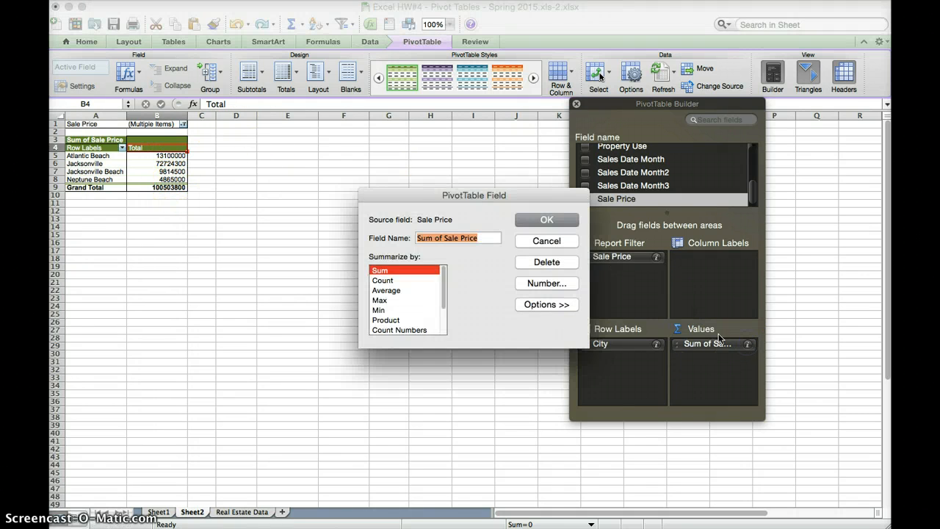
{"action": "left_click", "coordinate": [388, 280]}
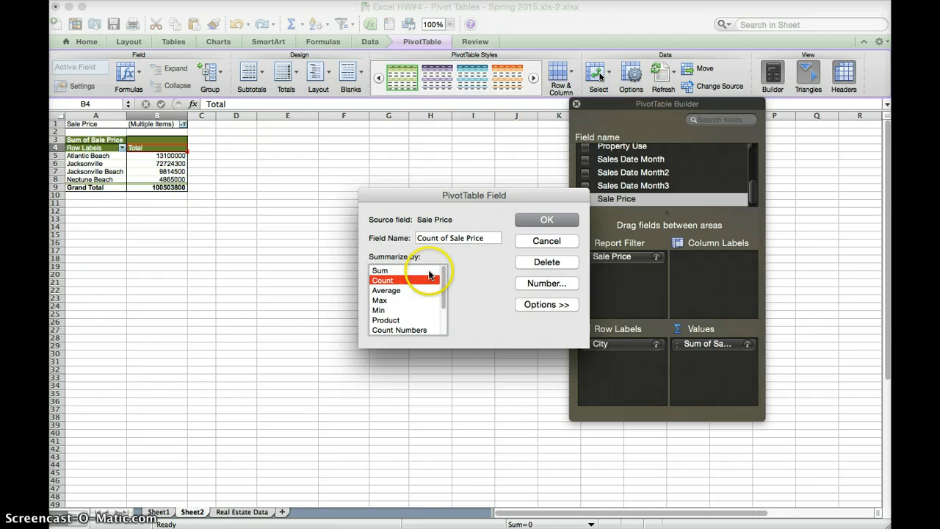
{"action": "left_click", "coordinate": [545, 214]}
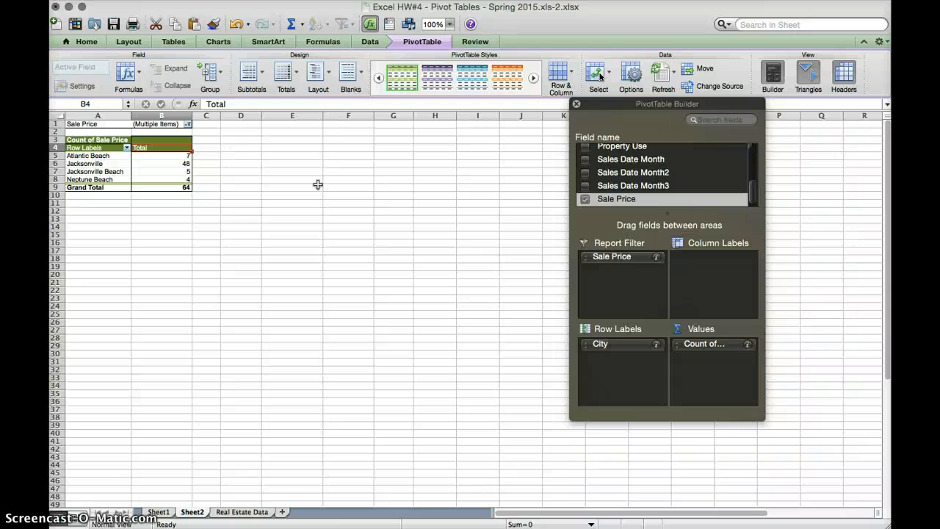
Step: Switch to Sheet1 to view Count of City and Average of Sale Price per city
{"action": "left_click", "coordinate": [164, 512]}
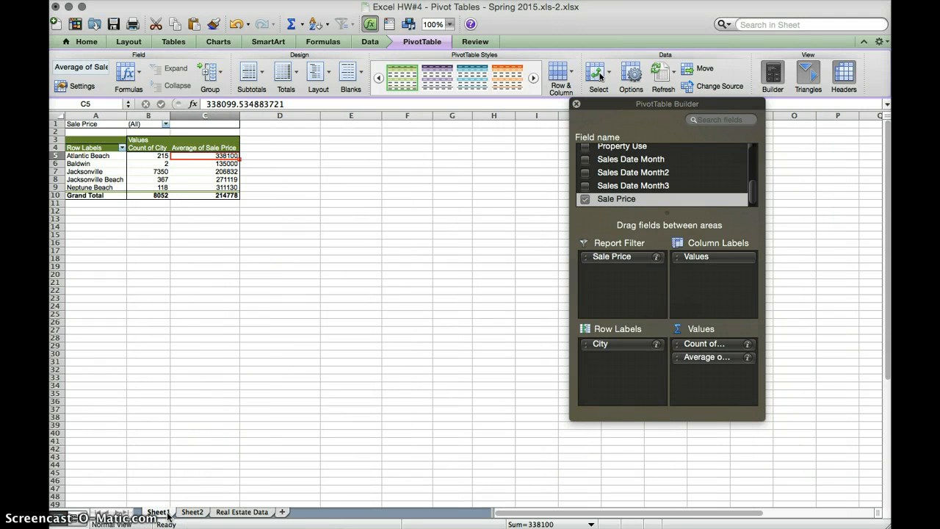
{"action": "left_click", "coordinate": [179, 515]}
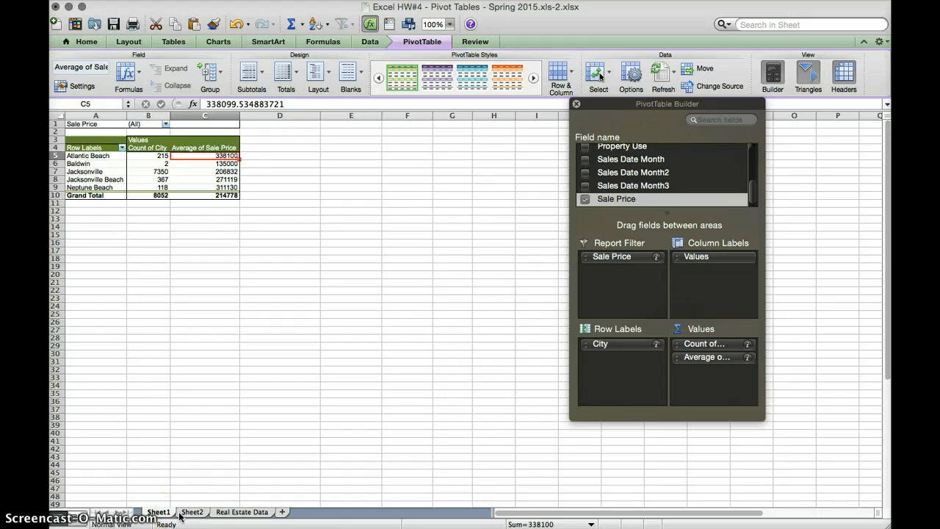